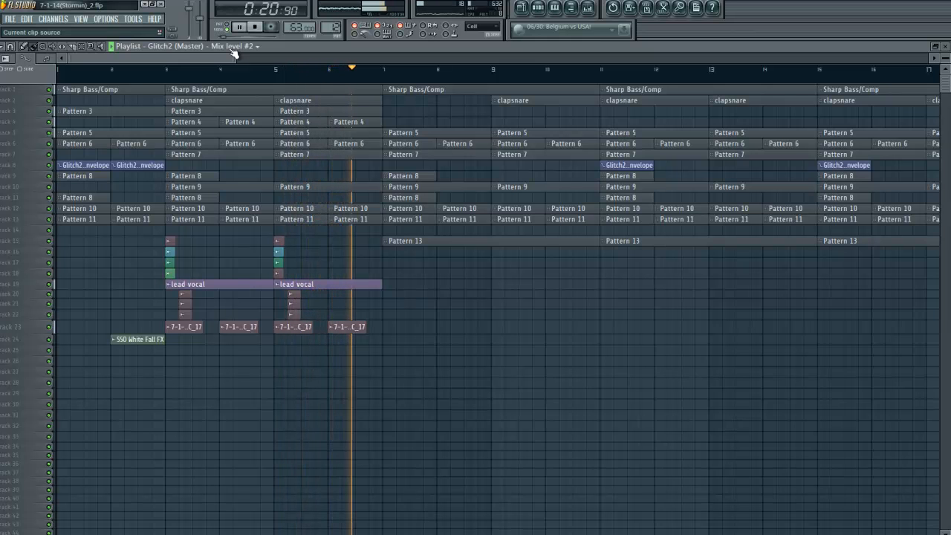
- Stop song playback, show all channels in the step sequencer and close the playlist
{"action": "key", "text": "space"}
{"action": "left_click", "coordinate": [538, 9]}
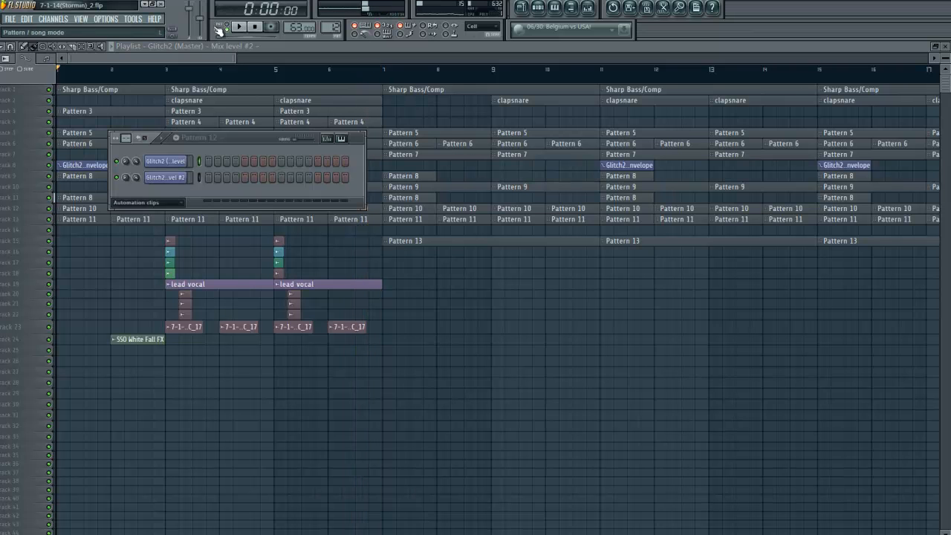
{"action": "left_click", "coordinate": [158, 206]}
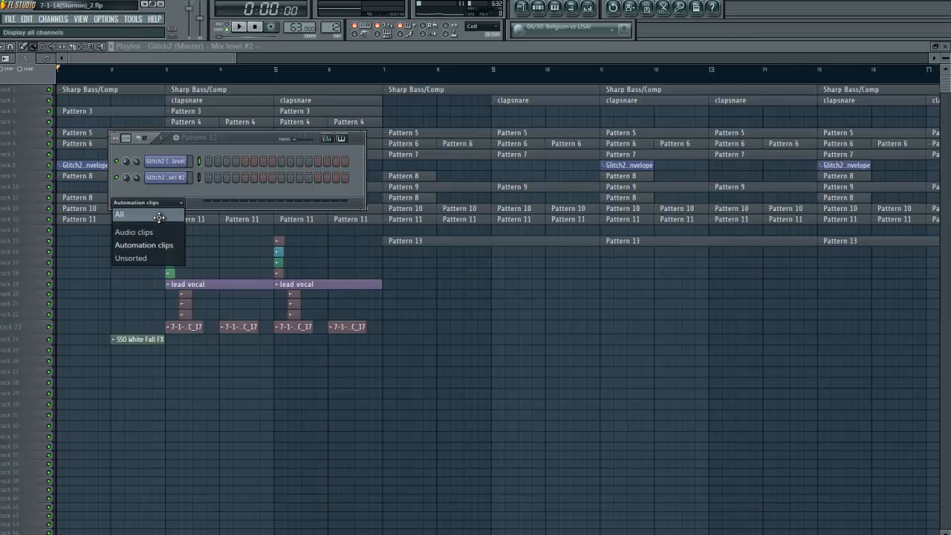
{"action": "left_click", "coordinate": [159, 217]}
{"action": "left_click", "coordinate": [947, 46]}
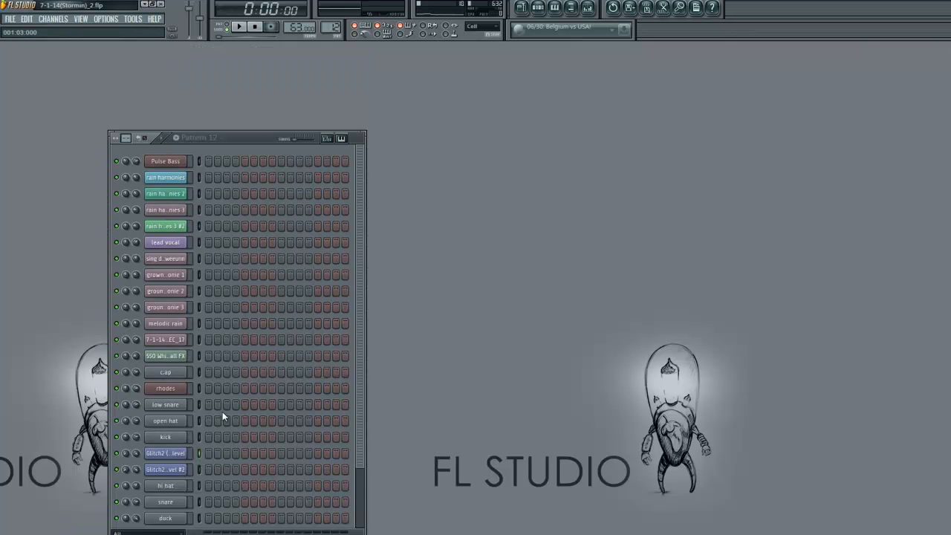
- Filter the step sequencer to the Unsorted channels and switch to the Sharp Bass/Comp pattern
{"action": "left_click_drag", "start_coordinate": [260, 138], "coordinate": [296, 41]}
{"action": "left_click", "coordinate": [187, 480]}
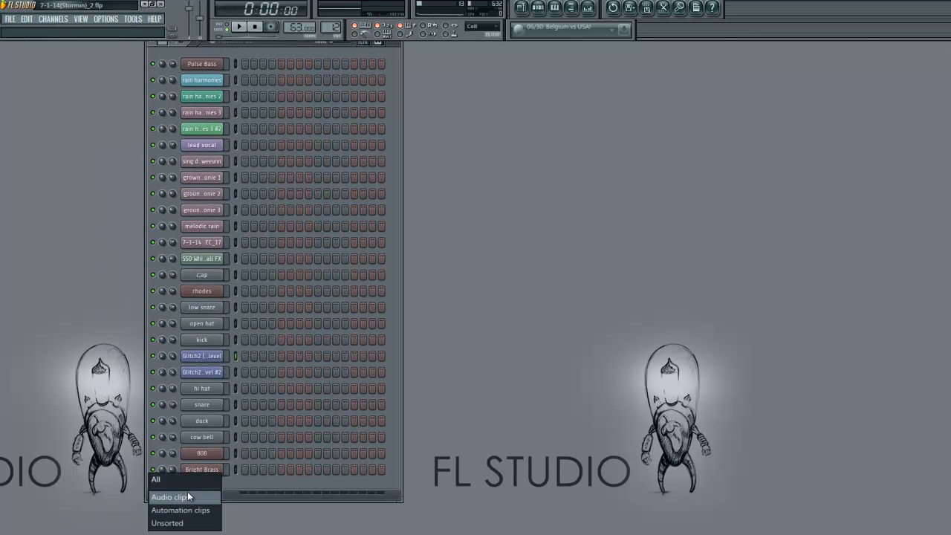
{"action": "left_click", "coordinate": [188, 523]}
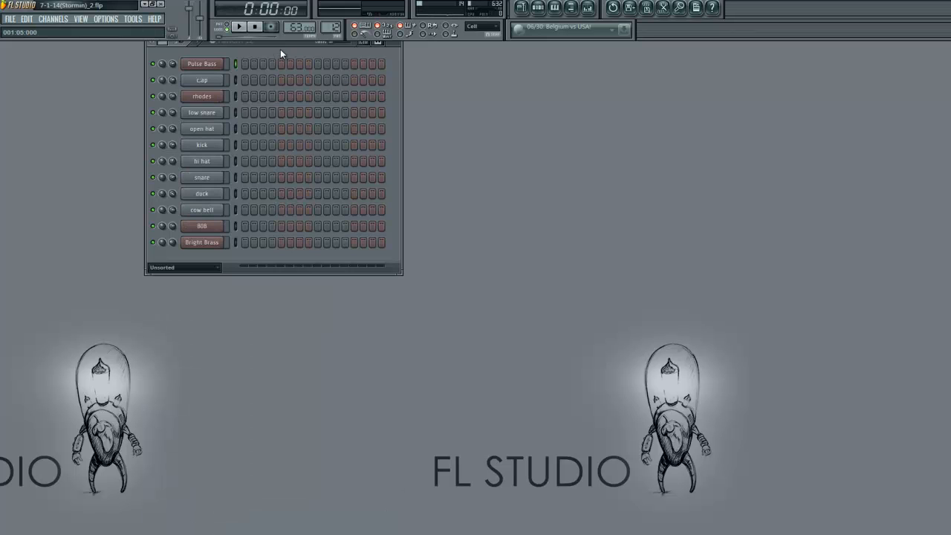
{"action": "left_click_drag", "start_coordinate": [283, 43], "coordinate": [294, 102]}
{"action": "left_click_drag", "start_coordinate": [327, 37], "coordinate": [312, 77]}
- Inspect the Pulse Bass channel's Pro-53 synth and play back the Sharp Bass/Comp pattern
{"action": "left_click", "coordinate": [213, 124]}
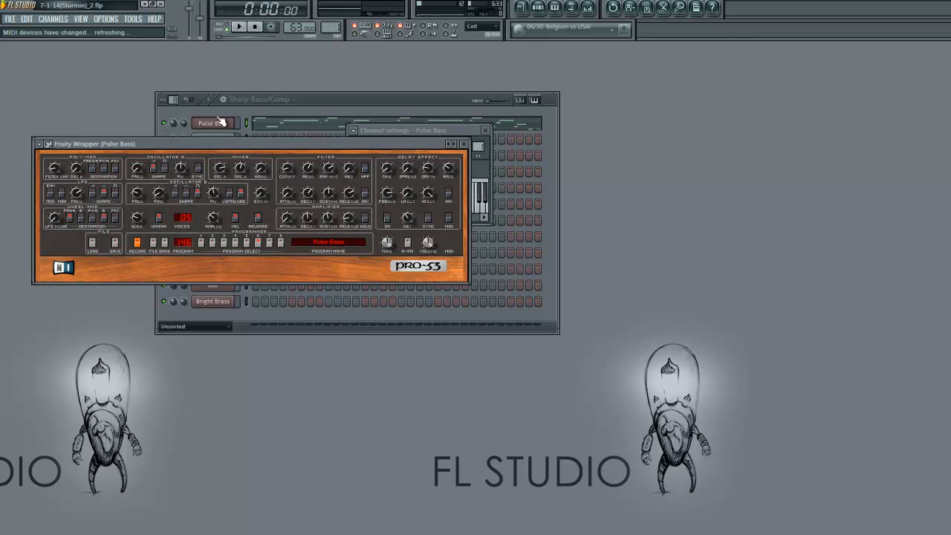
{"action": "left_click", "coordinate": [329, 107]}
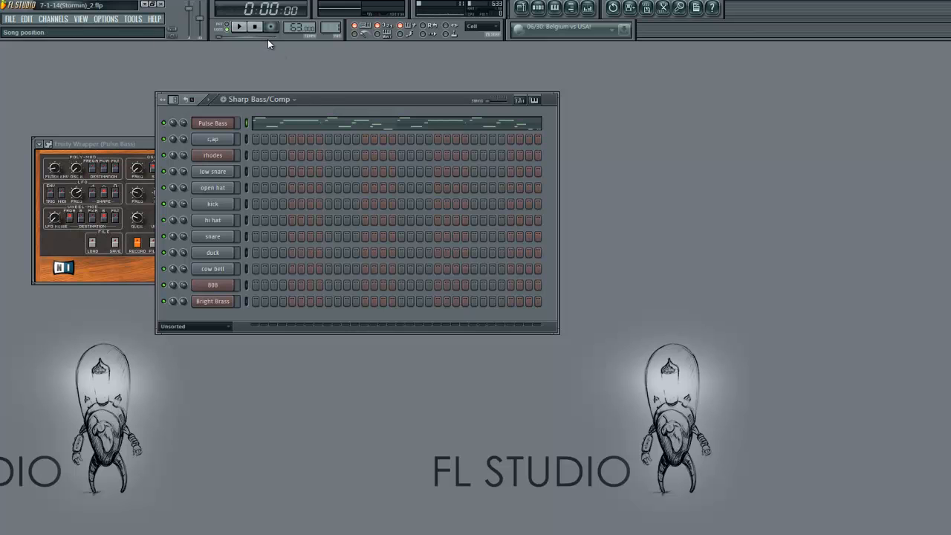
{"action": "left_click", "coordinate": [239, 27]}
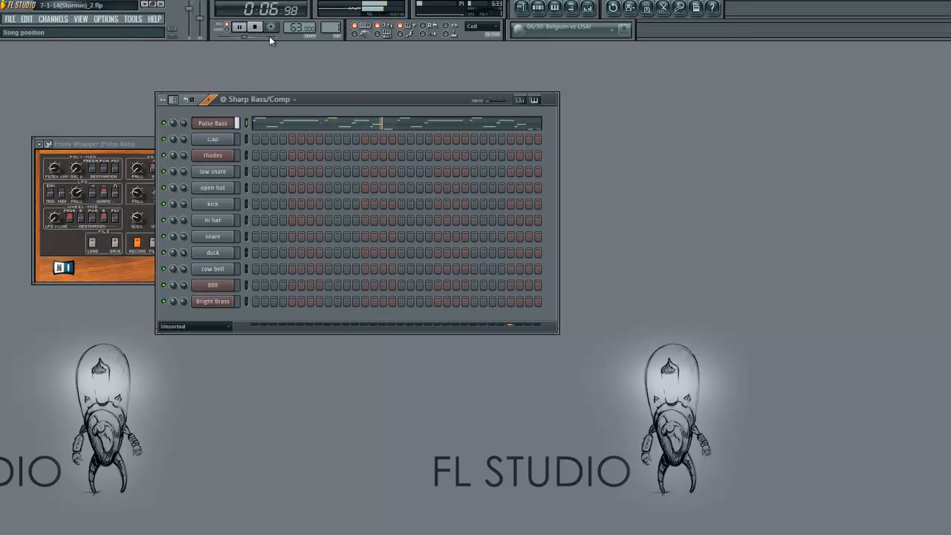
{"action": "key", "text": "space"}
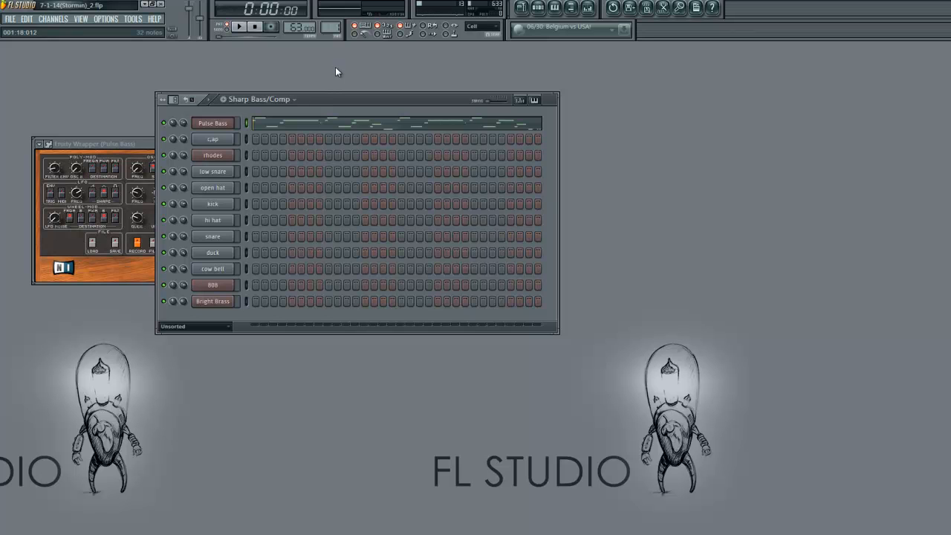
{"action": "left_click", "coordinate": [141, 144]}
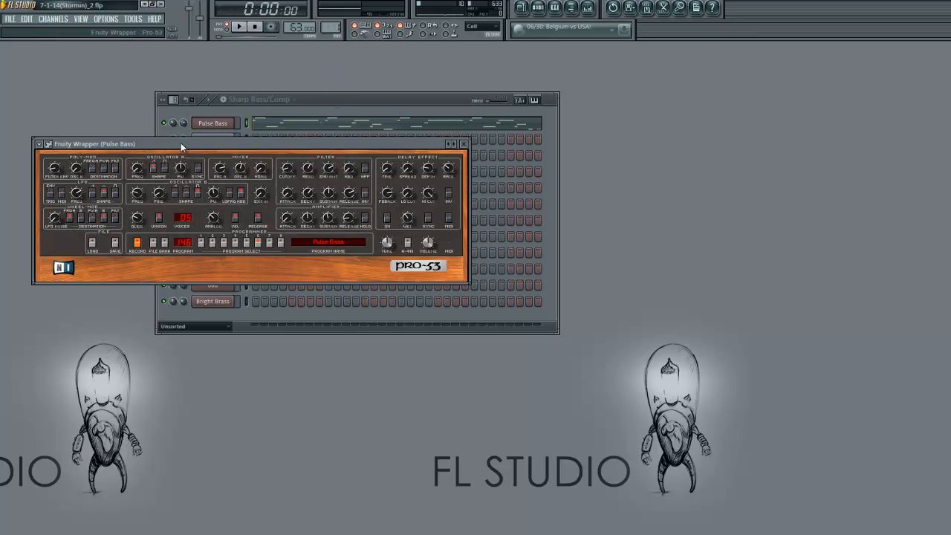
{"action": "left_click", "coordinate": [464, 144]}
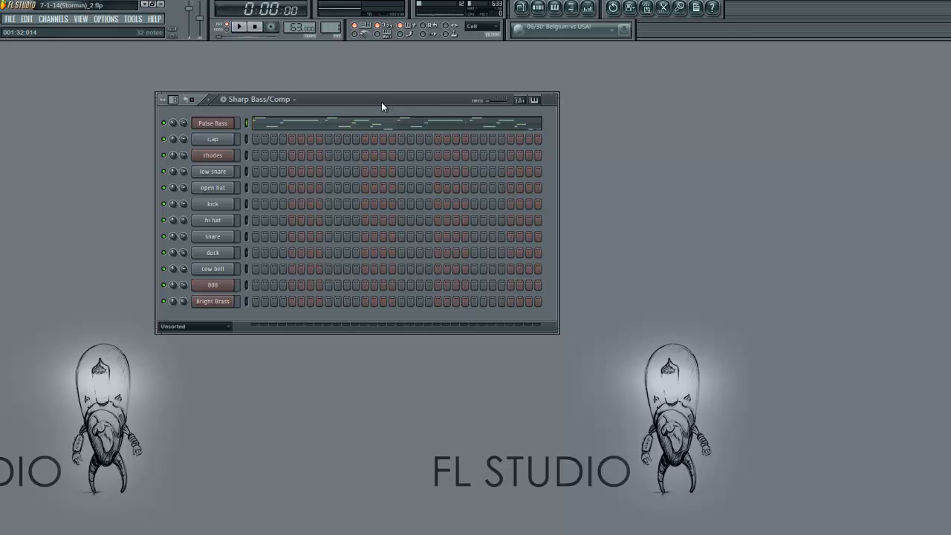
- Switch to the clapsnare pattern and view the clap channel's sample settings
{"action": "key", "text": "KP_Add"}
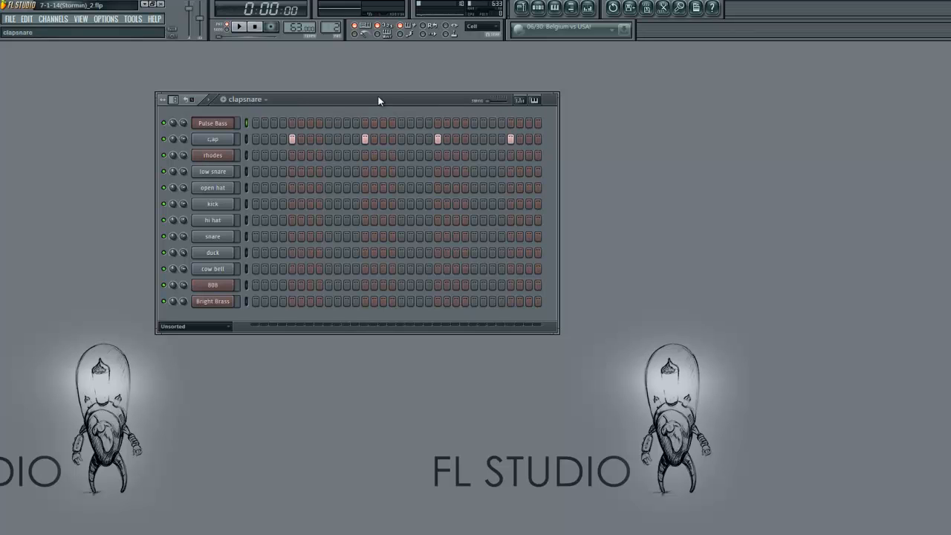
{"action": "left_click", "coordinate": [211, 141]}
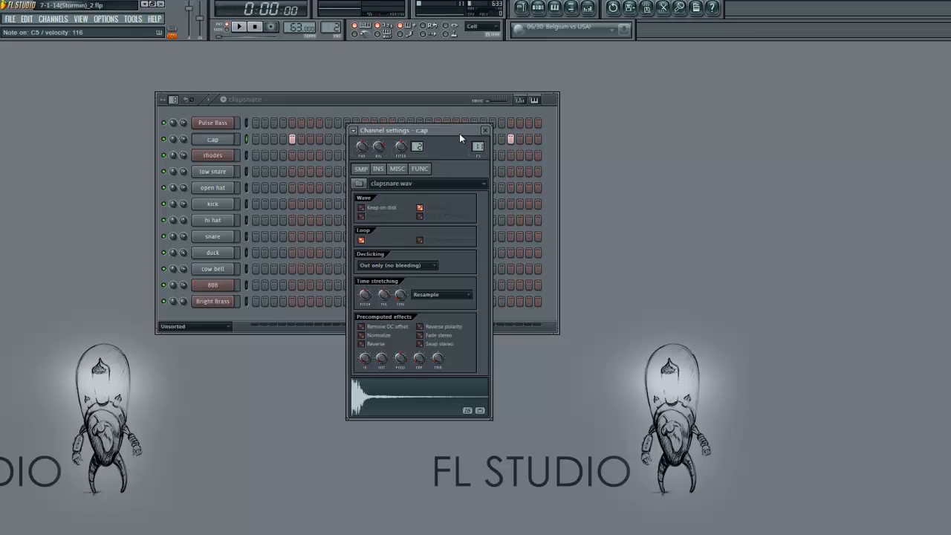
{"action": "left_click", "coordinate": [486, 131]}
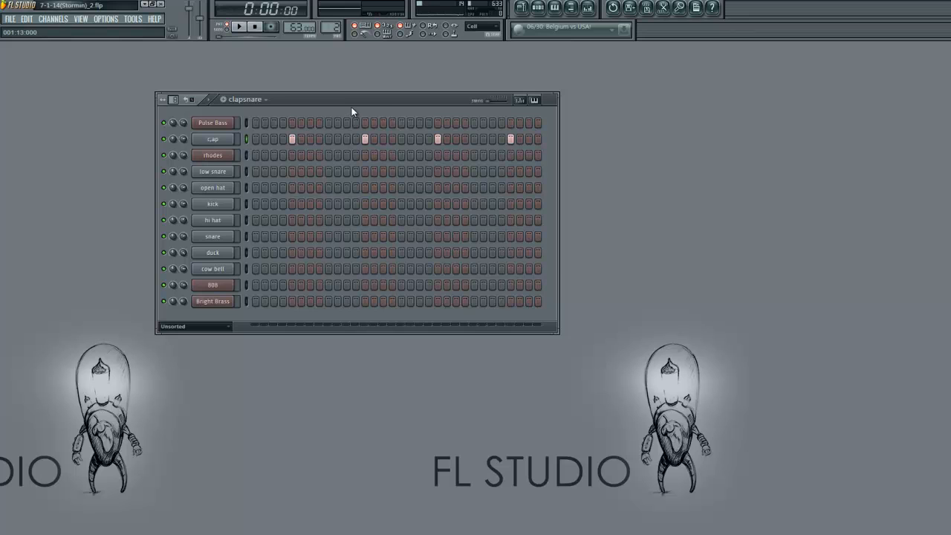
- Play back Pattern 3 and inspect the Lounge Lizard instrument on its rhodes channel
{"action": "key", "text": "KP_Add"}
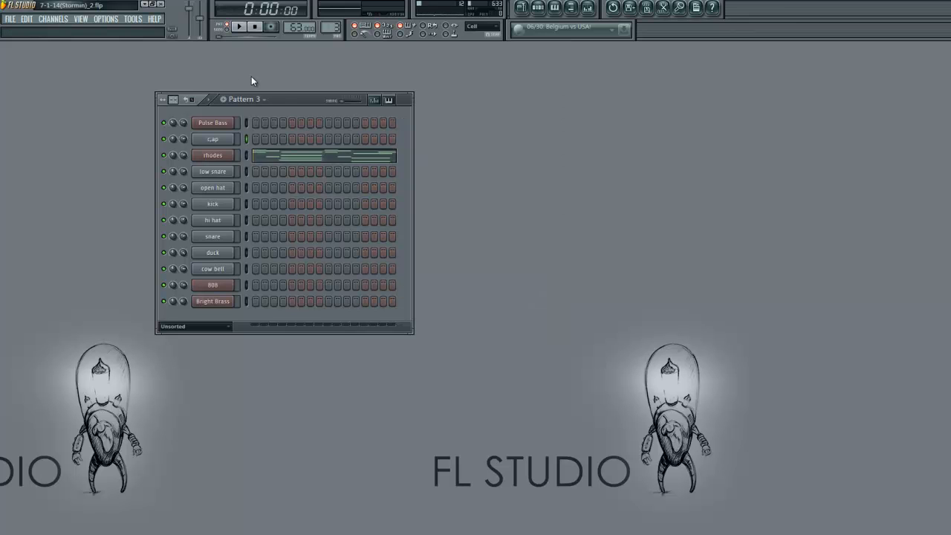
{"action": "left_click", "coordinate": [240, 28]}
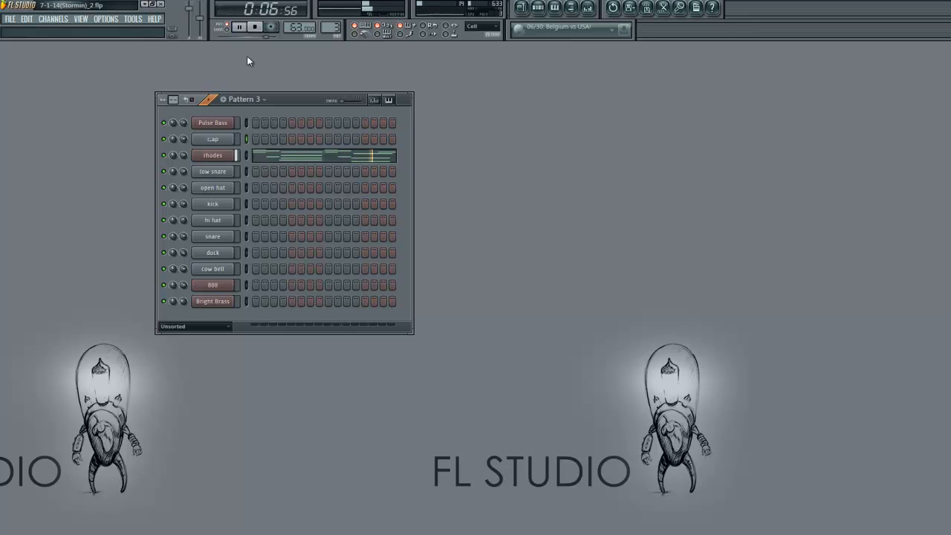
{"action": "key", "text": "space"}
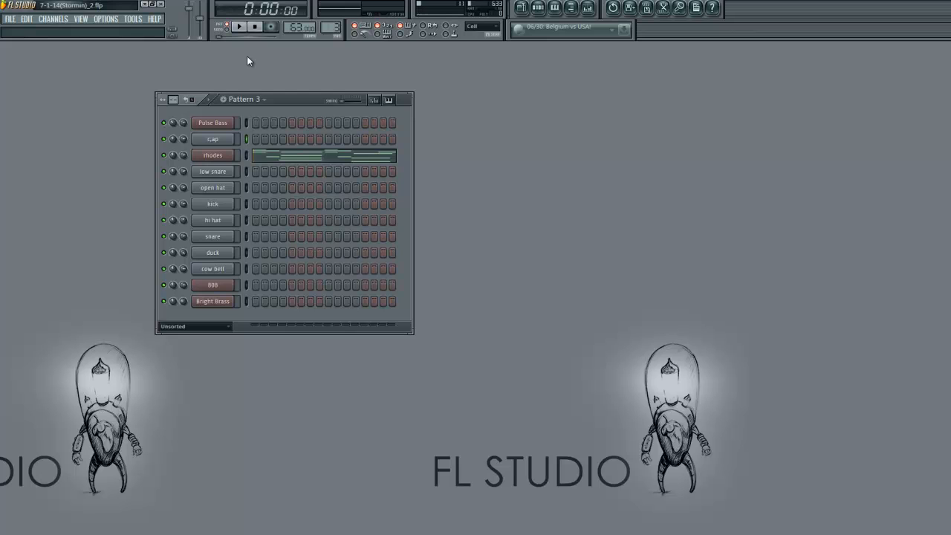
{"action": "left_click", "coordinate": [215, 156]}
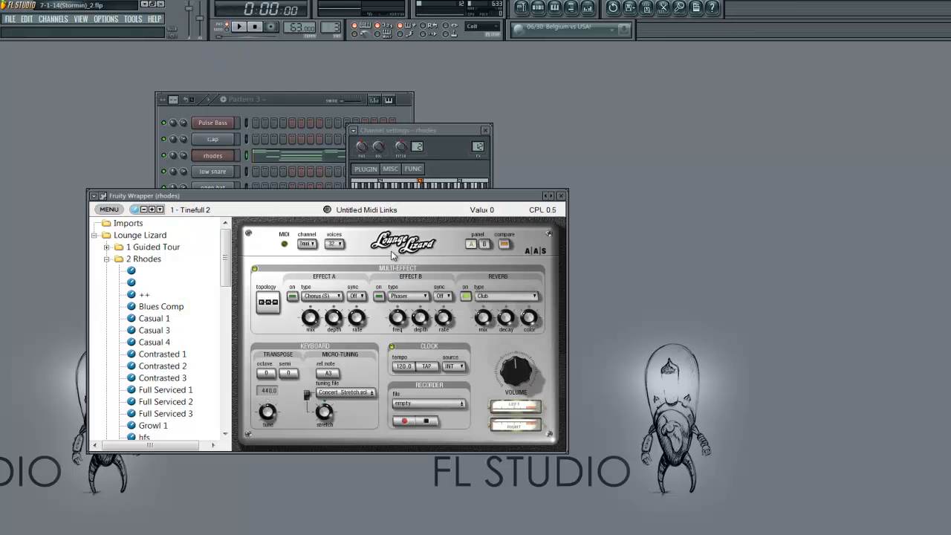
{"action": "left_click", "coordinate": [229, 155]}
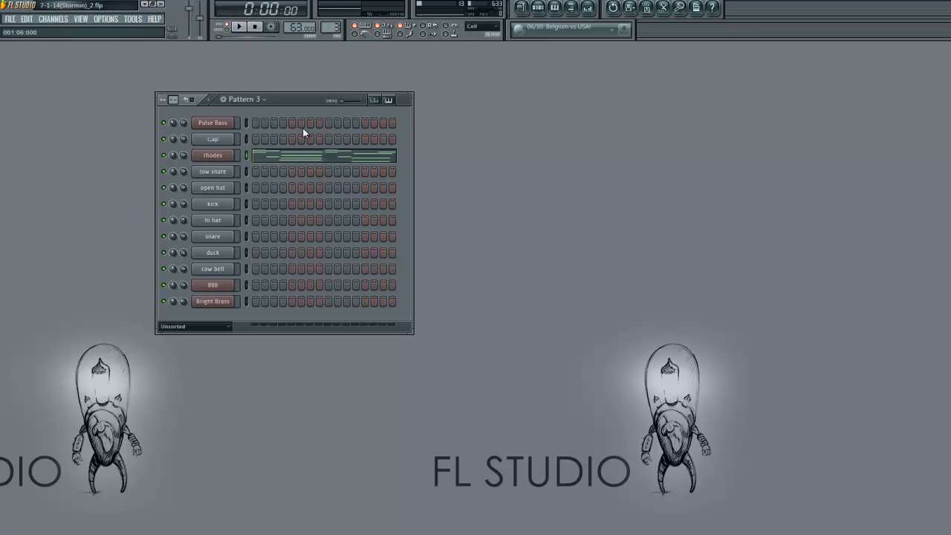
- Switch to Pattern 4, view the low snare channel's sample settings and play the pattern
{"action": "key", "text": "KP_Add"}
{"action": "left_click", "coordinate": [245, 172]}
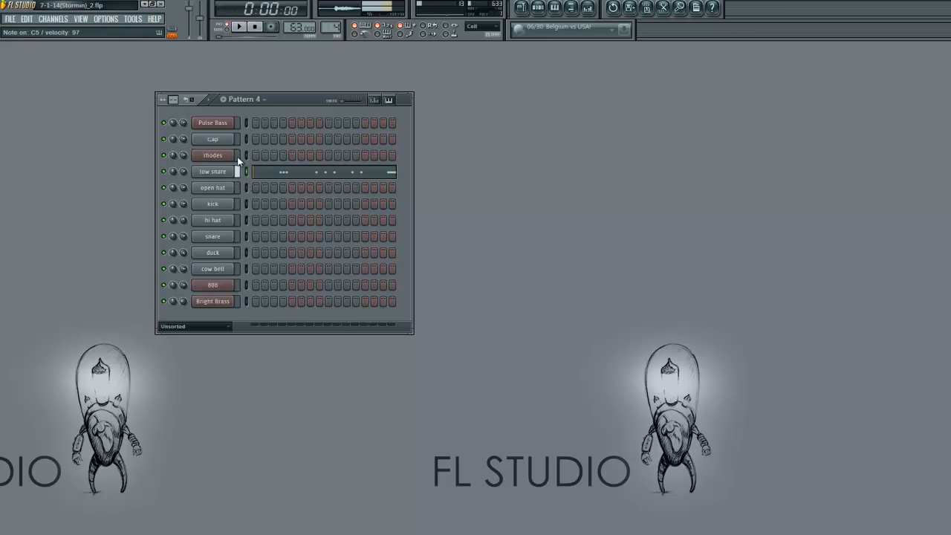
{"action": "left_click", "coordinate": [234, 171]}
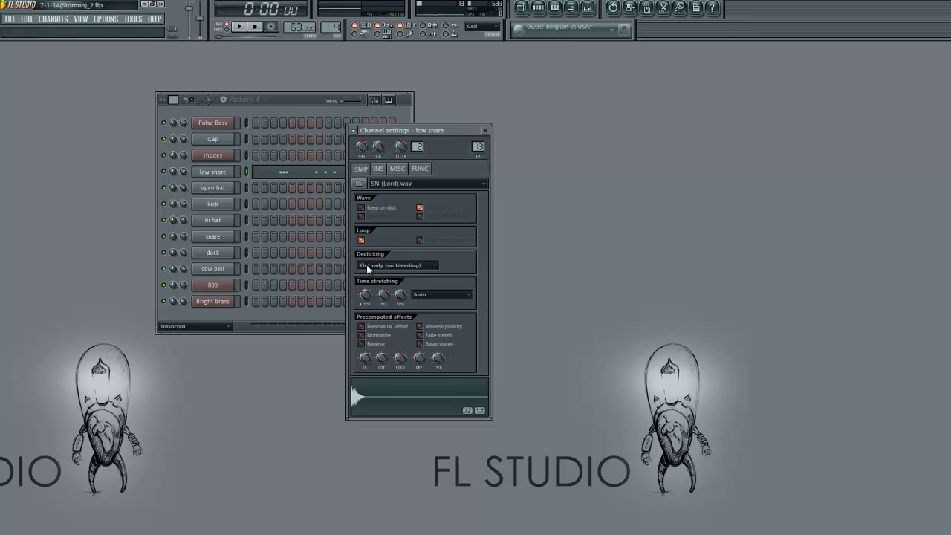
{"action": "left_click", "coordinate": [485, 130]}
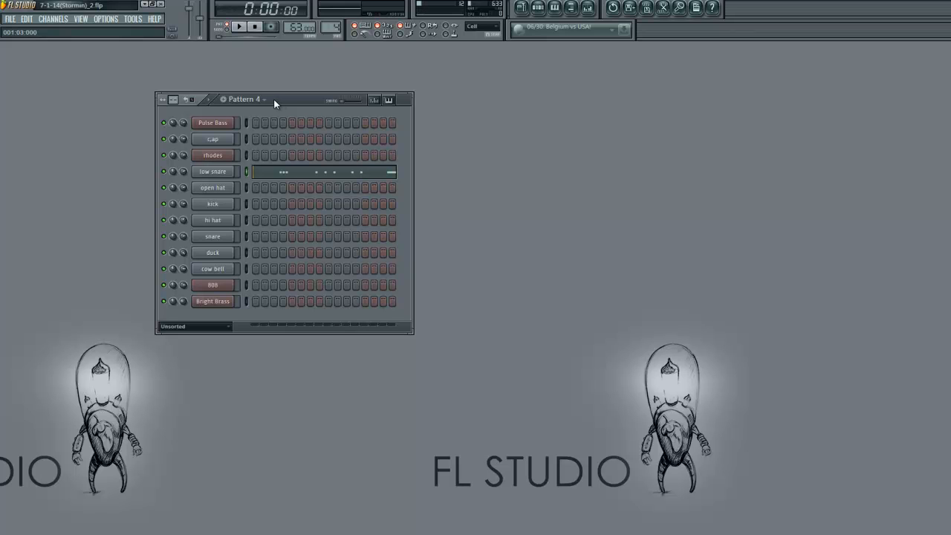
{"action": "left_click", "coordinate": [249, 28]}
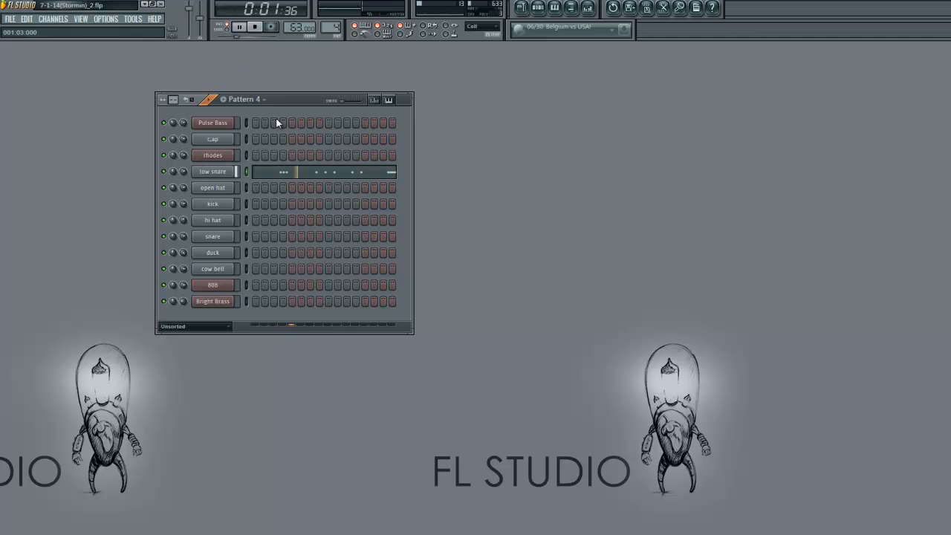
{"action": "key", "text": "space"}
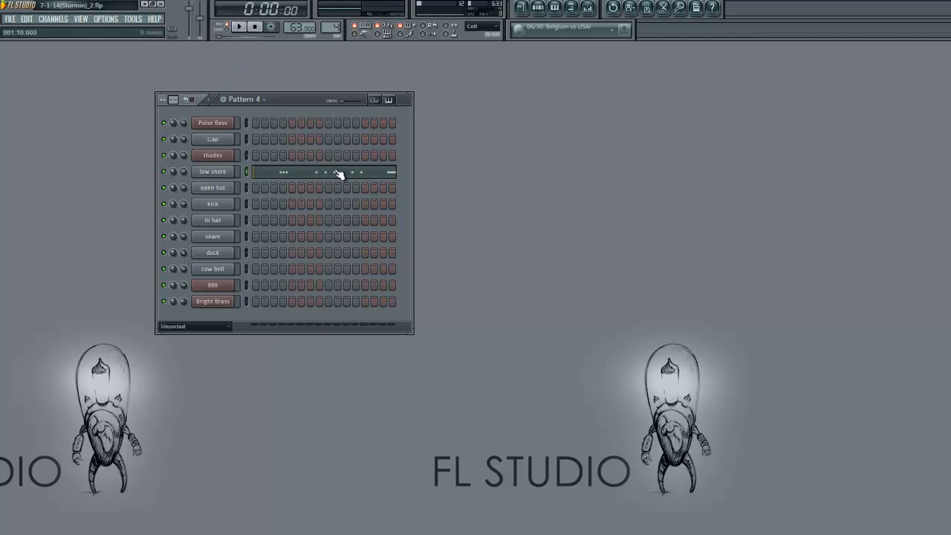
- Open Pattern 4's low snare notes in the piano roll and play them back
{"action": "left_click", "coordinate": [338, 173]}
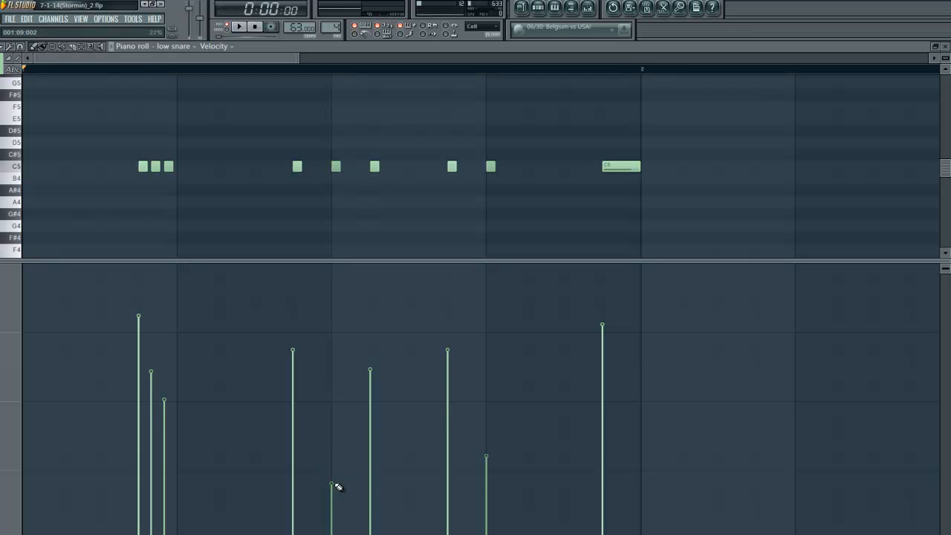
{"action": "left_click", "coordinate": [241, 28]}
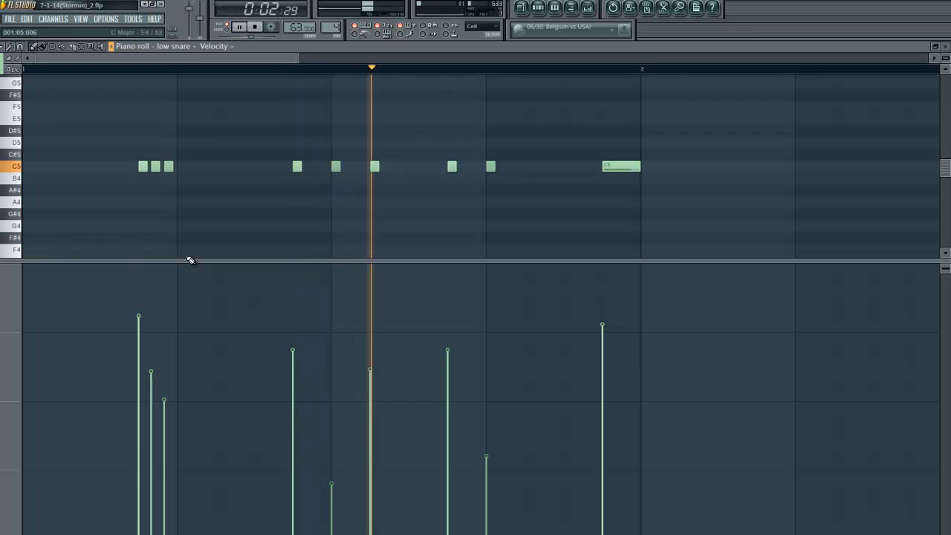
{"action": "key", "text": "space"}
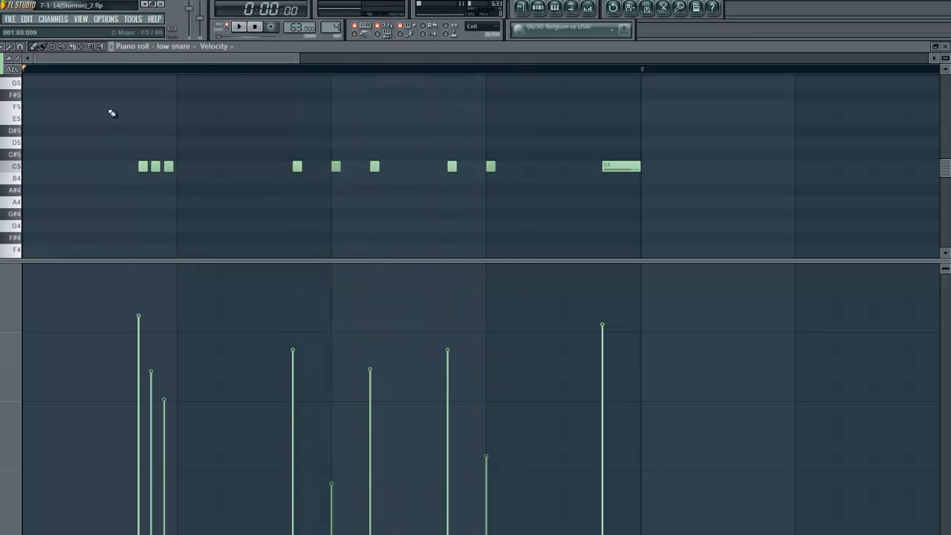
- Set the piano roll's grid snap to 1/3 step and close the piano roll
{"action": "left_click", "coordinate": [19, 47]}
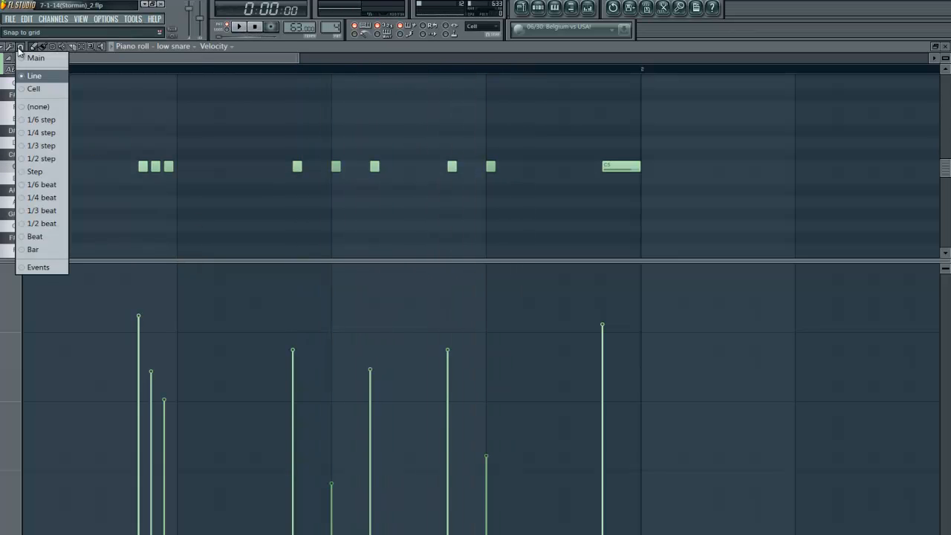
{"action": "left_click", "coordinate": [41, 144]}
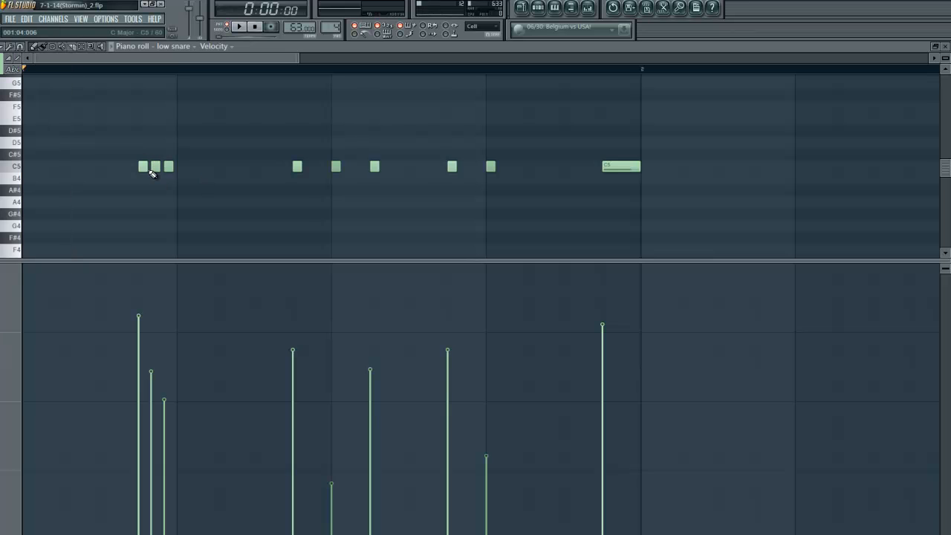
{"action": "left_click", "coordinate": [947, 46]}
{"action": "left_click_drag", "start_coordinate": [296, 103], "coordinate": [297, 104]}
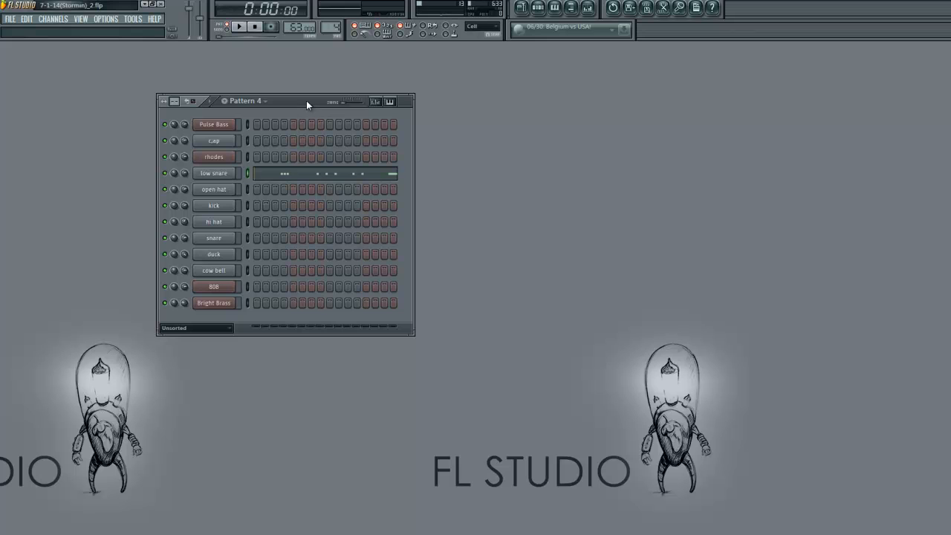
- Switch to Pattern 5, view the open hat channel's sample settings and open its notes in the piano roll
{"action": "key", "text": "KP_Add"}
{"action": "left_click", "coordinate": [215, 191]}
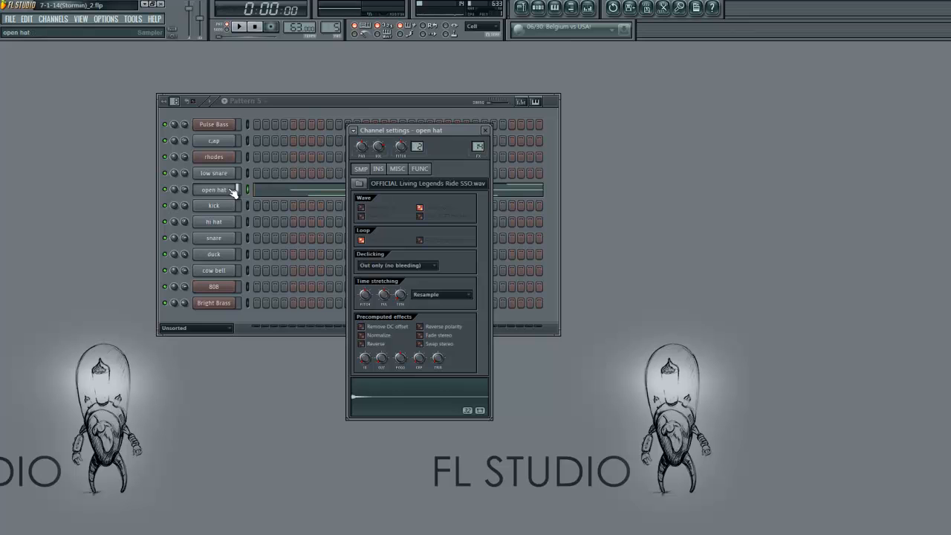
{"action": "left_click", "coordinate": [289, 195]}
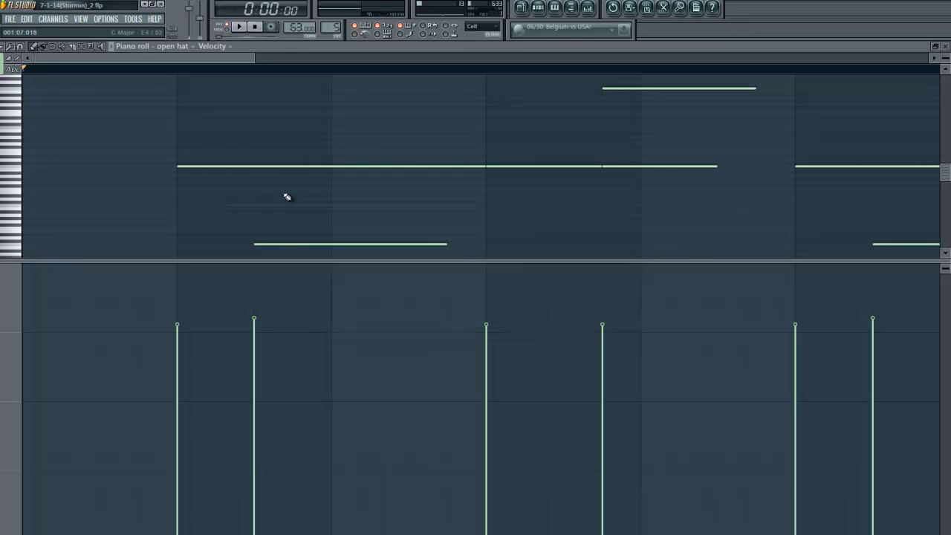
- Play the open hat part from the middle of the first bar and examine the pitches of its notes
{"action": "left_click", "coordinate": [587, 68]}
{"action": "key", "text": "space"}
{"action": "key", "text": "space"}
{"action": "key", "text": "space"}
{"action": "key", "text": "space"}
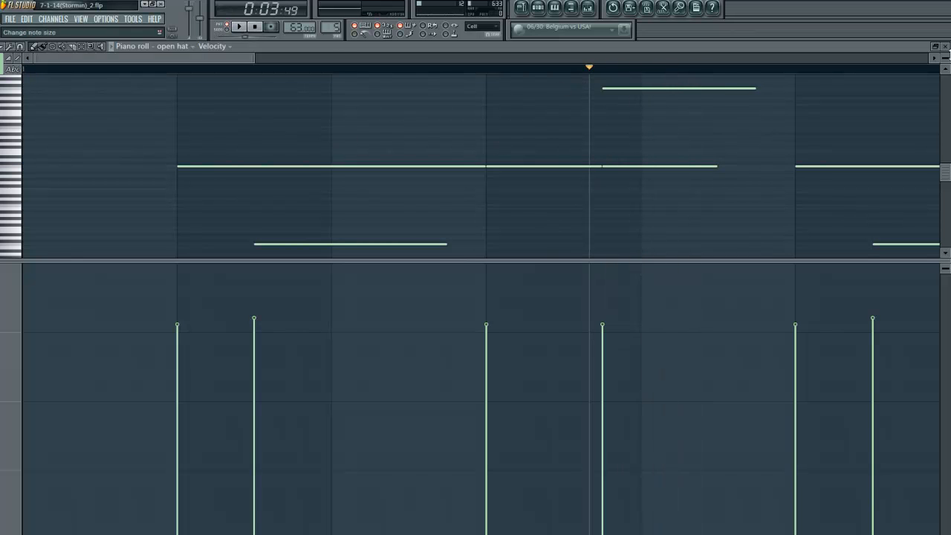
{"action": "scroll", "coordinate": [942, 61], "scroll_direction": "up", "scroll_amount": 2}
{"action": "scroll", "coordinate": [728, 162], "scroll_direction": "down", "scroll_amount": 1}
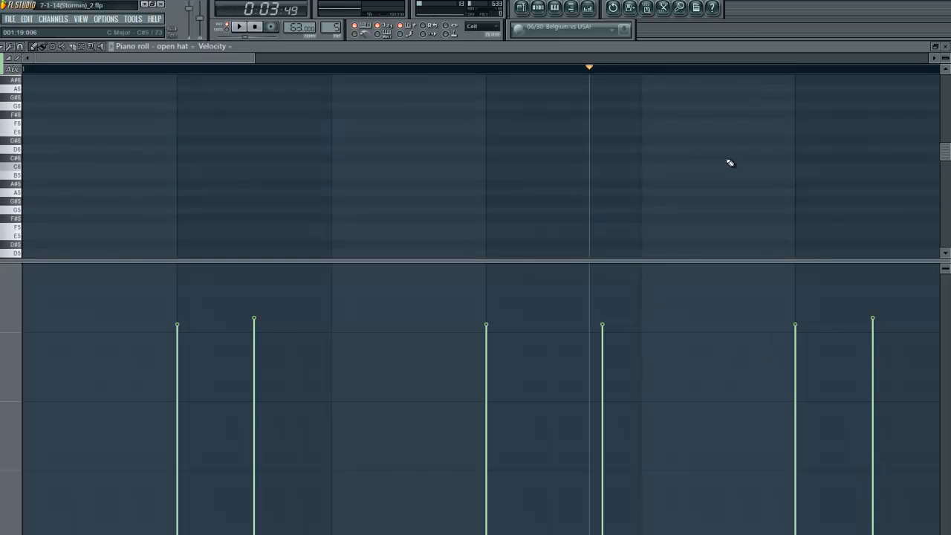
{"action": "scroll", "coordinate": [641, 201], "scroll_direction": "down", "scroll_amount": 1}
{"action": "scroll", "coordinate": [641, 202], "scroll_direction": "up", "scroll_amount": 3}
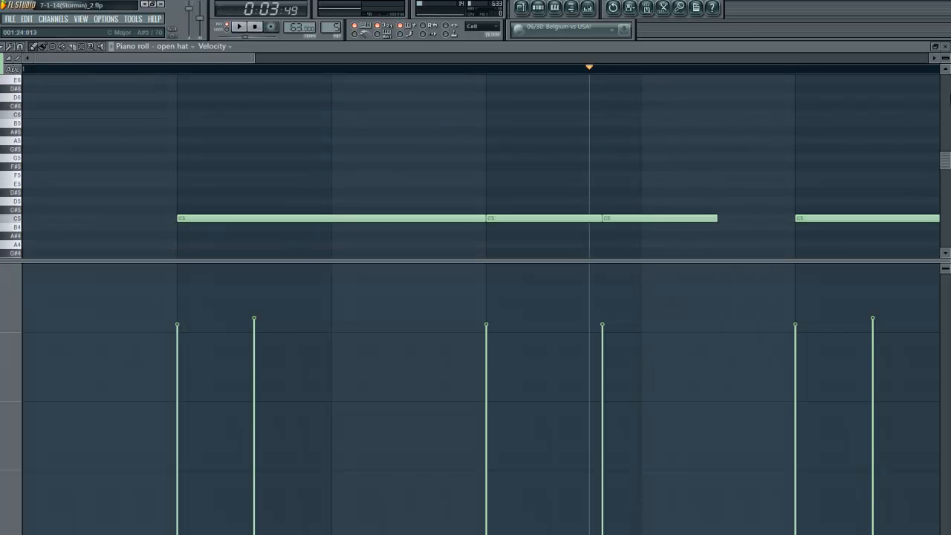
- Add an F6 note to the open hat at 1:05, play the part from there and delete the note
{"action": "scroll", "coordinate": [947, 58], "scroll_direction": "down", "scroll_amount": 2}
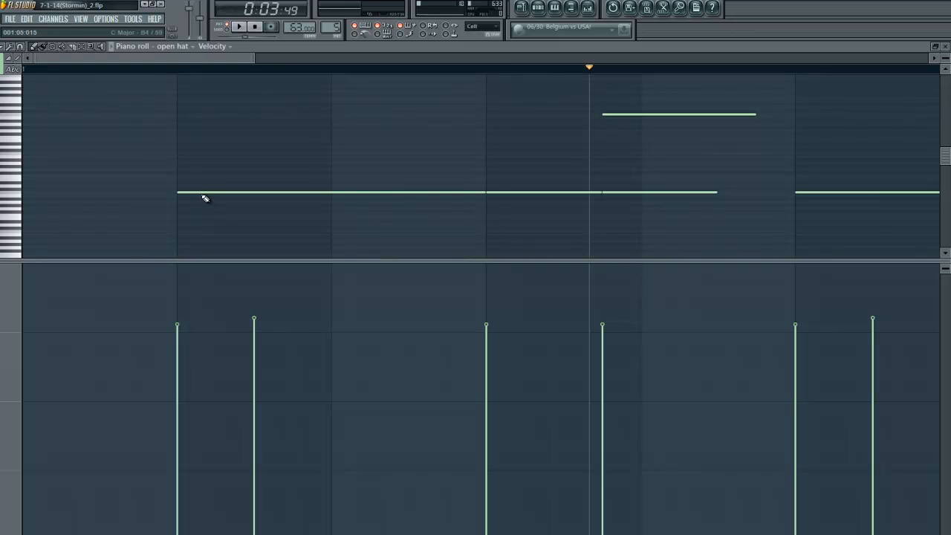
{"action": "left_click", "coordinate": [180, 138]}
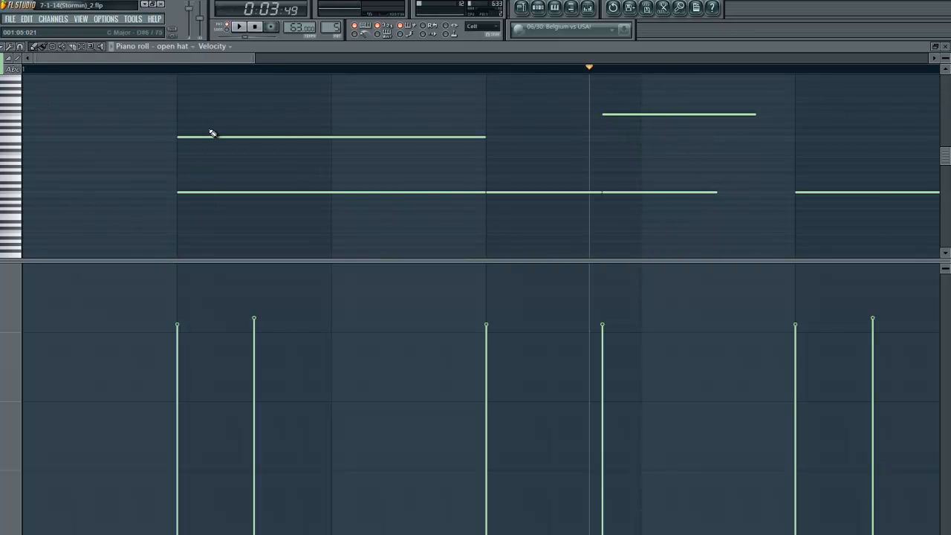
{"action": "double_click", "coordinate": [184, 137]}
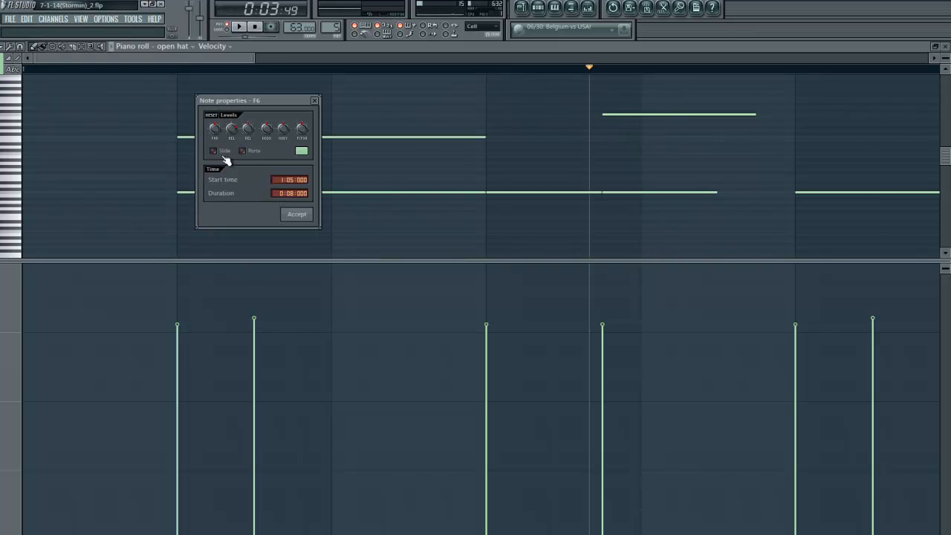
{"action": "left_click", "coordinate": [292, 213]}
{"action": "left_click", "coordinate": [176, 68]}
{"action": "key", "text": "space"}
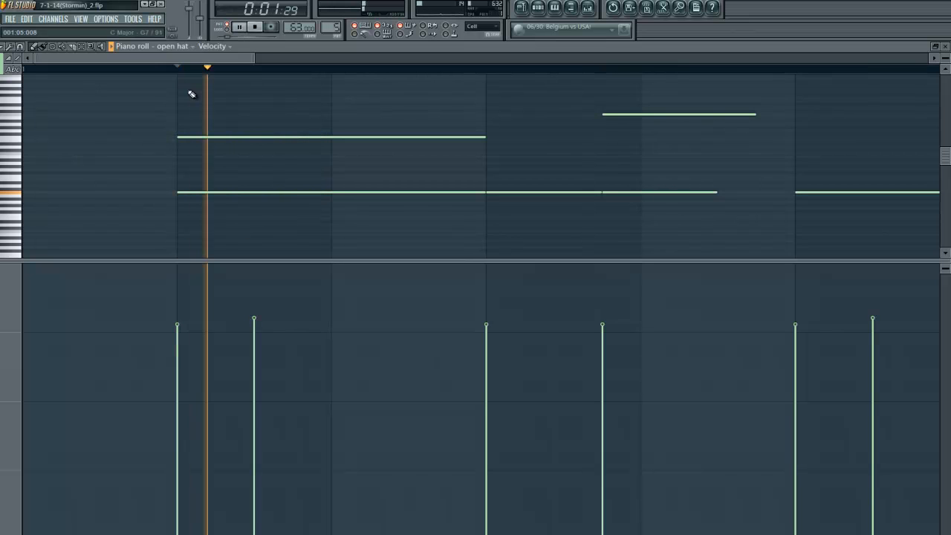
{"action": "right_click", "coordinate": [232, 134]}
{"action": "key", "text": "space"}
- Show the channel rack, close the piano roll and play Pattern 5 from the start
{"action": "left_click", "coordinate": [540, 8]}
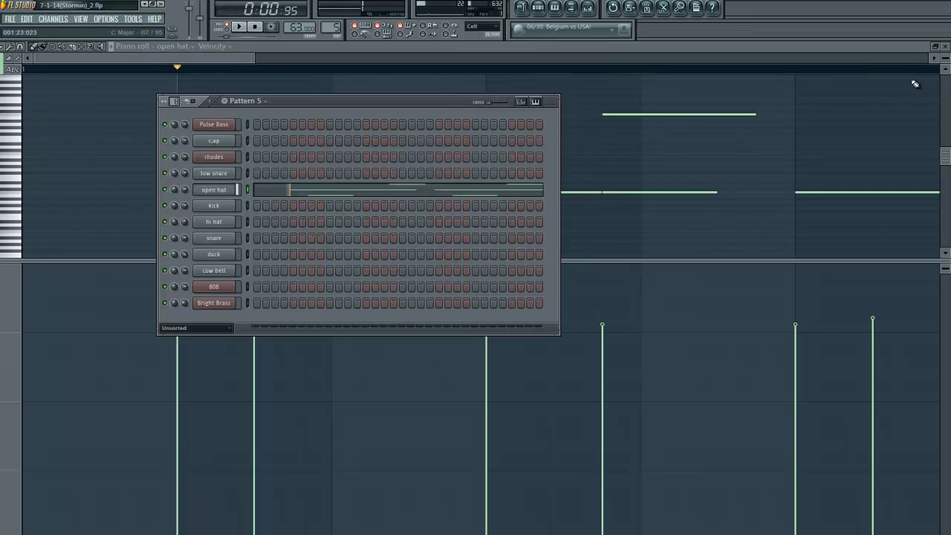
{"action": "left_click", "coordinate": [944, 46]}
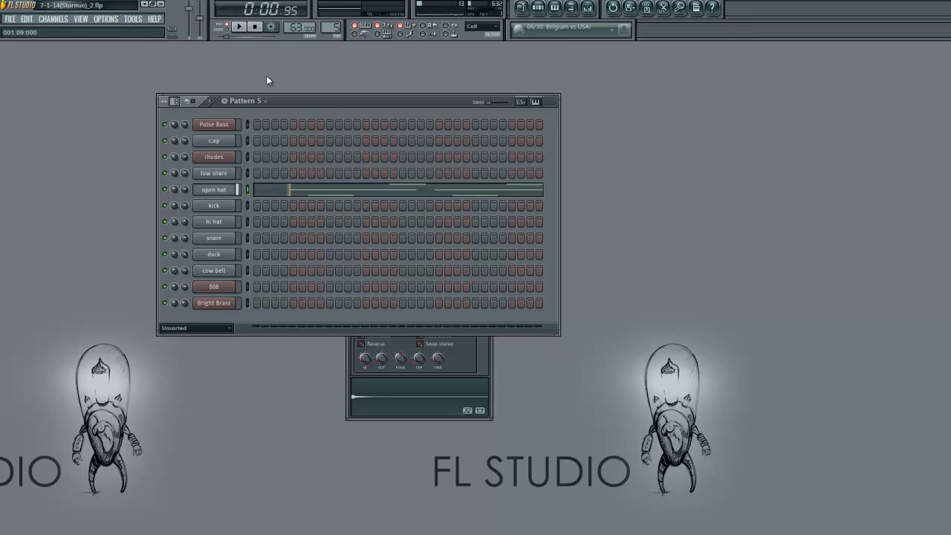
{"action": "left_click", "coordinate": [257, 27]}
{"action": "key", "text": "space"}
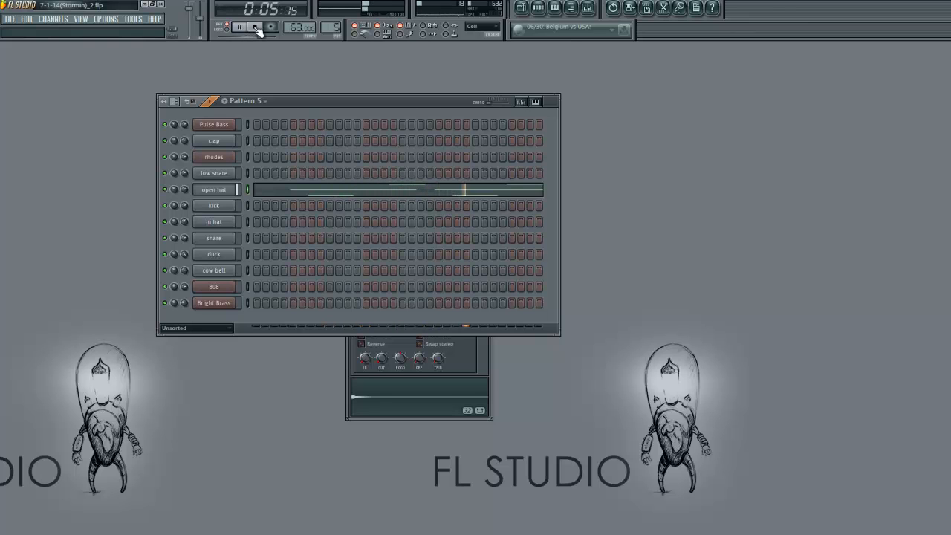
{"action": "left_click", "coordinate": [255, 27]}
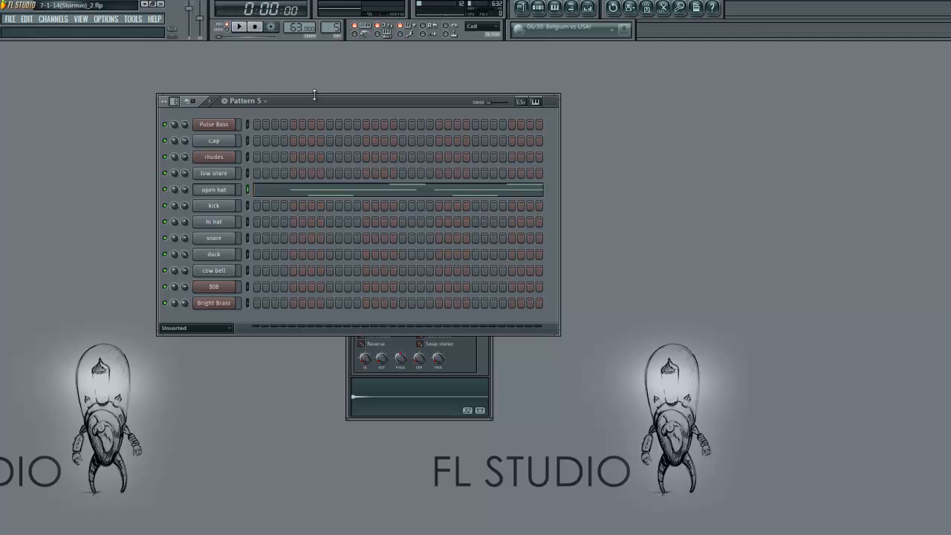
- Switch to Pattern 7 and view the kick channel's sample settings
{"action": "key", "text": "Right"}
{"action": "key", "text": "Right"}
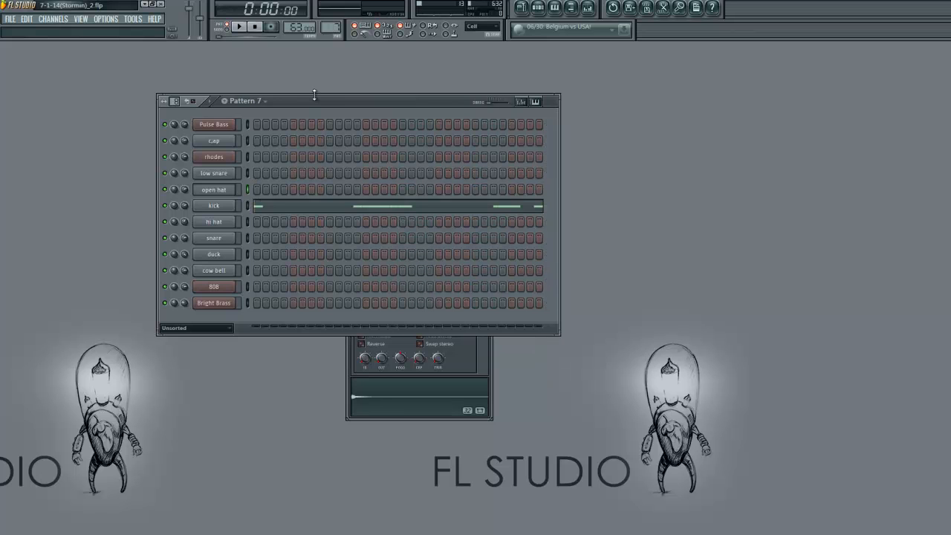
{"action": "left_click", "coordinate": [231, 210]}
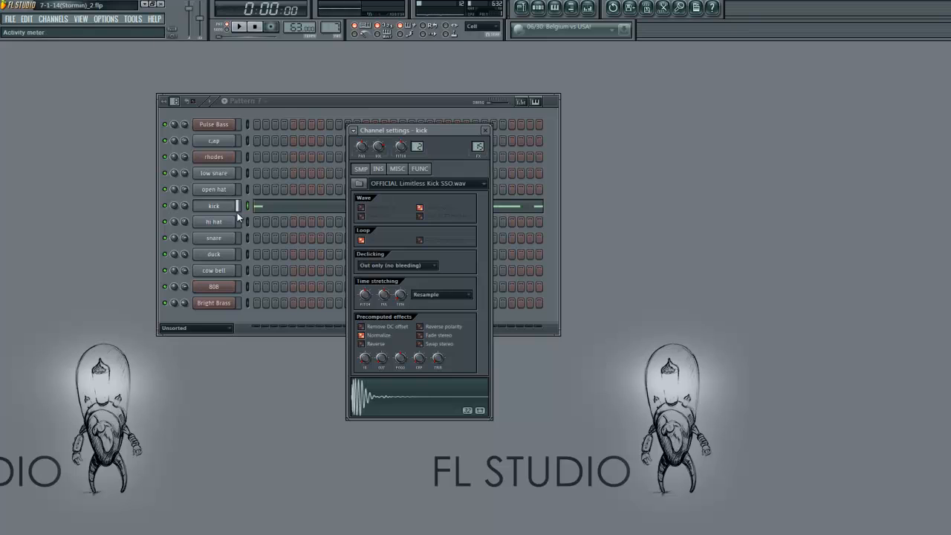
{"action": "left_click", "coordinate": [484, 132]}
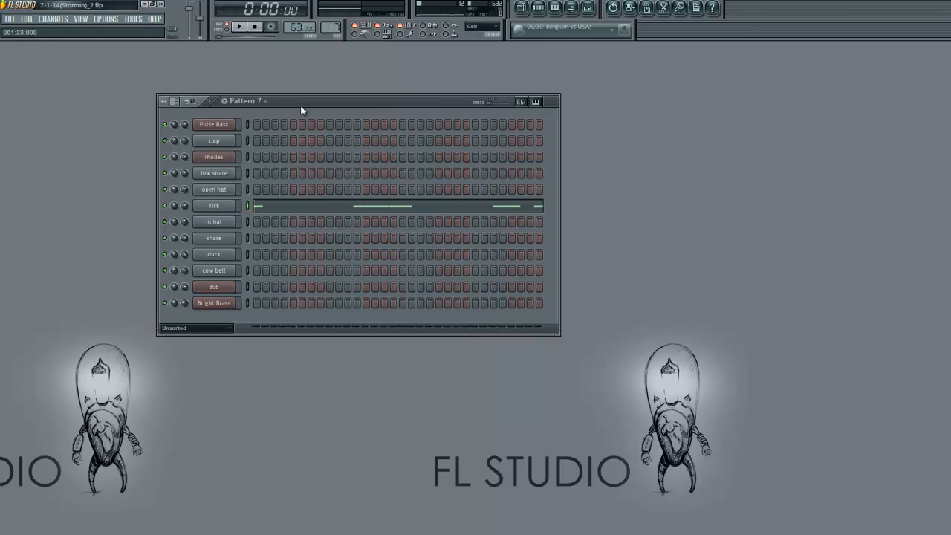
- Play the kick pattern and examine its notes through to the end in the piano roll
{"action": "key", "text": "space"}
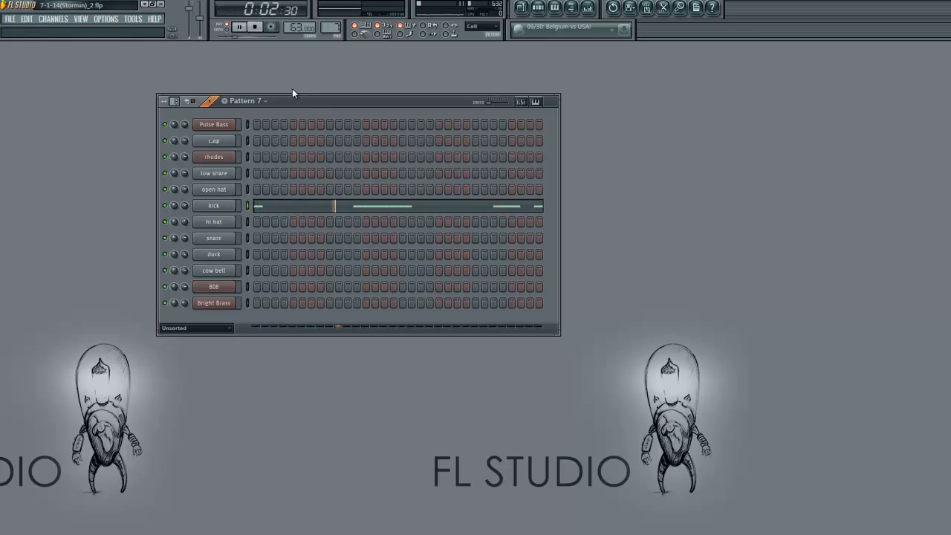
{"action": "key", "text": "space"}
{"action": "left_click", "coordinate": [379, 206]}
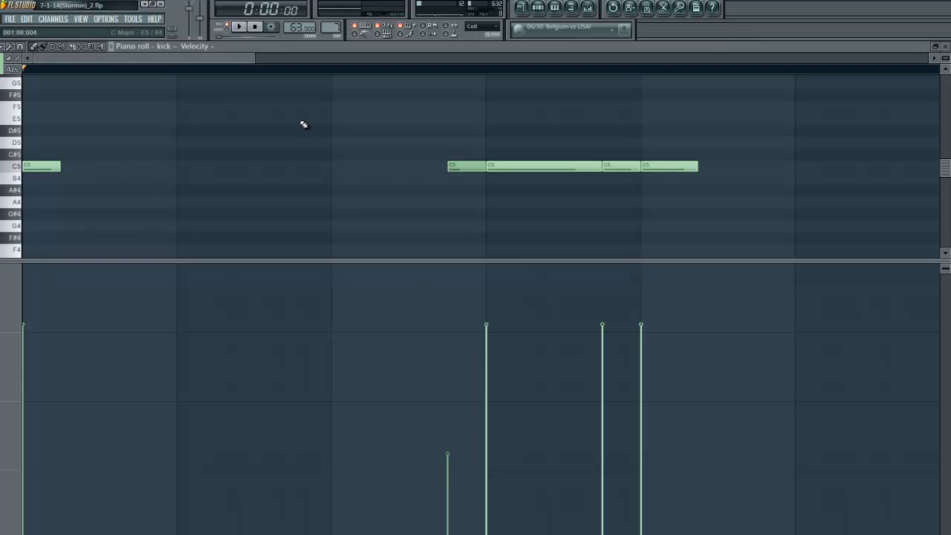
{"action": "left_click_drag", "start_coordinate": [253, 58], "coordinate": [373, 70]}
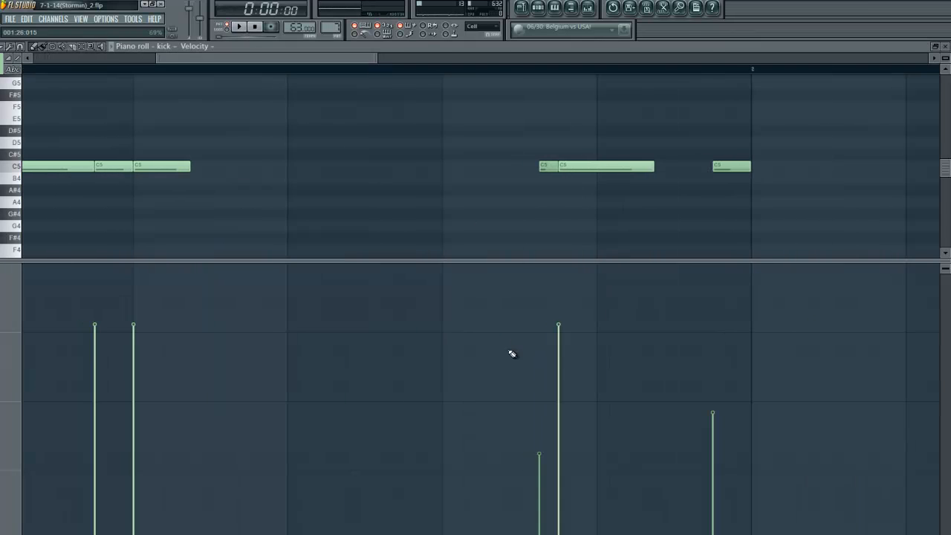
{"action": "left_click", "coordinate": [945, 46]}
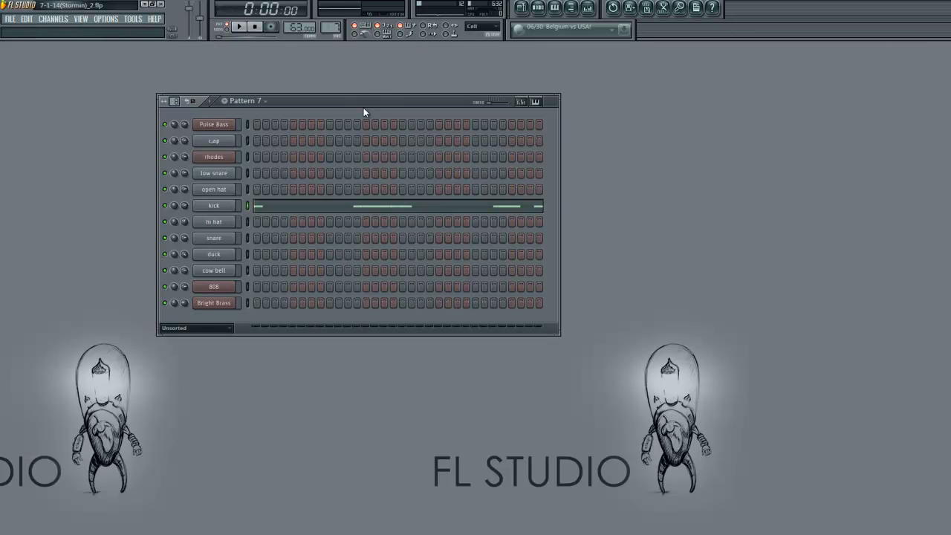
- Switch to Pattern 8 and view the snare channel's sample settings
{"action": "key", "text": "KP_Add"}
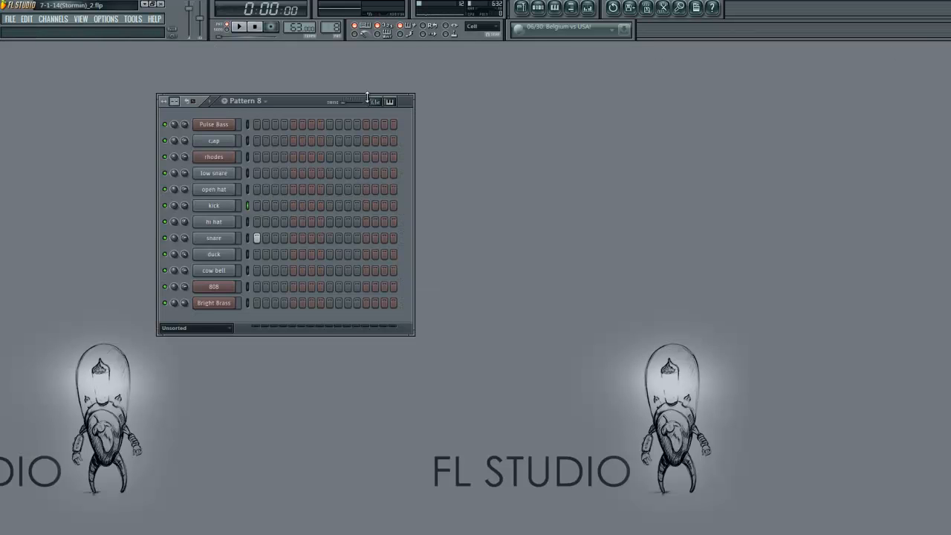
{"action": "left_click", "coordinate": [214, 238]}
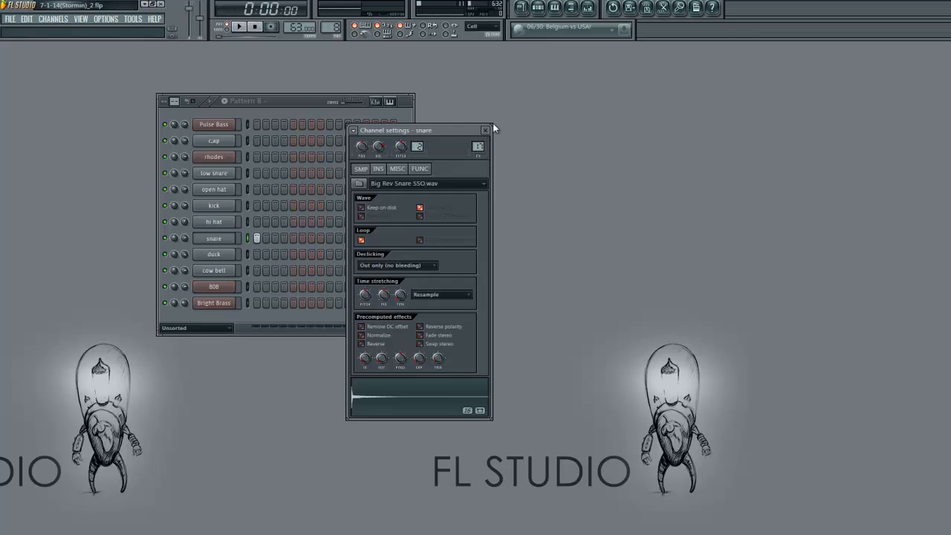
{"action": "left_click", "coordinate": [486, 131]}
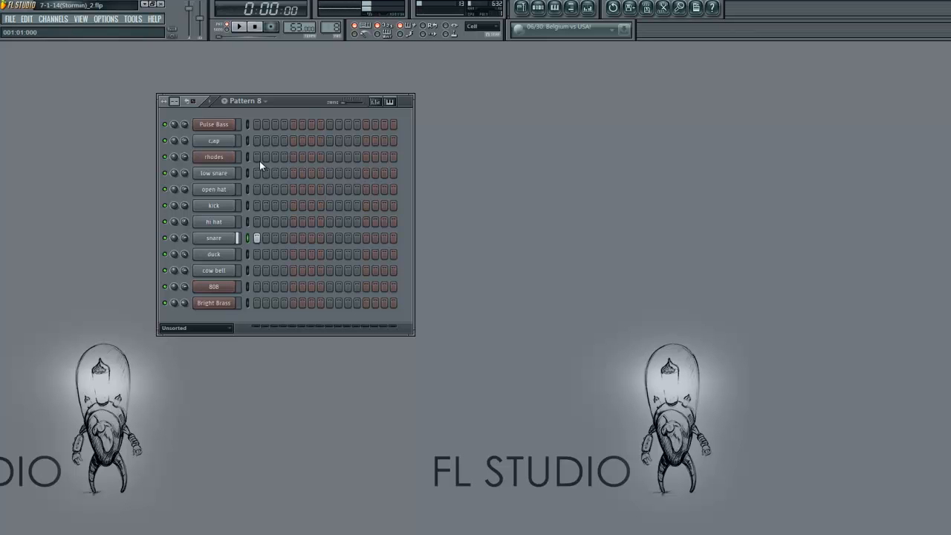
{"action": "left_click_drag", "start_coordinate": [302, 103], "coordinate": [301, 106]}
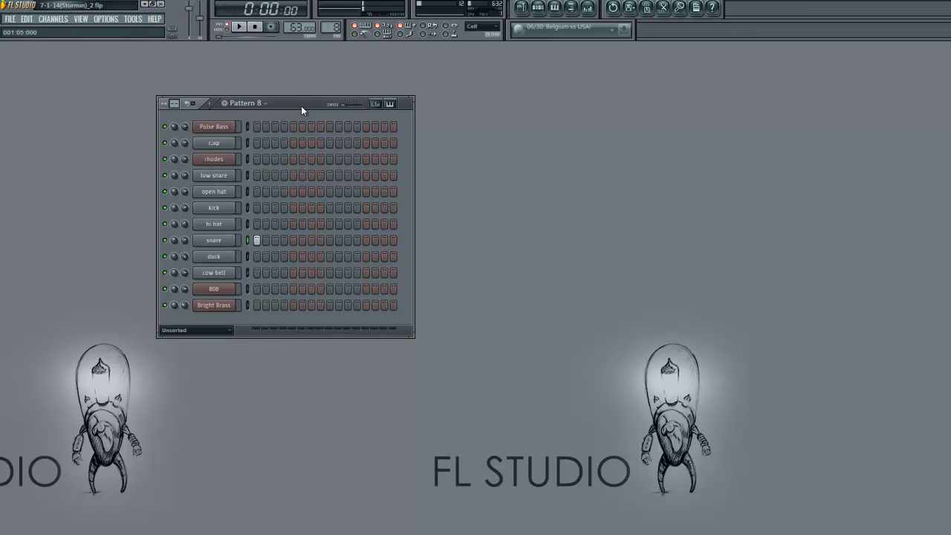
- Switch to Pattern 9 and play it back
{"action": "key", "text": "KP_Add"}
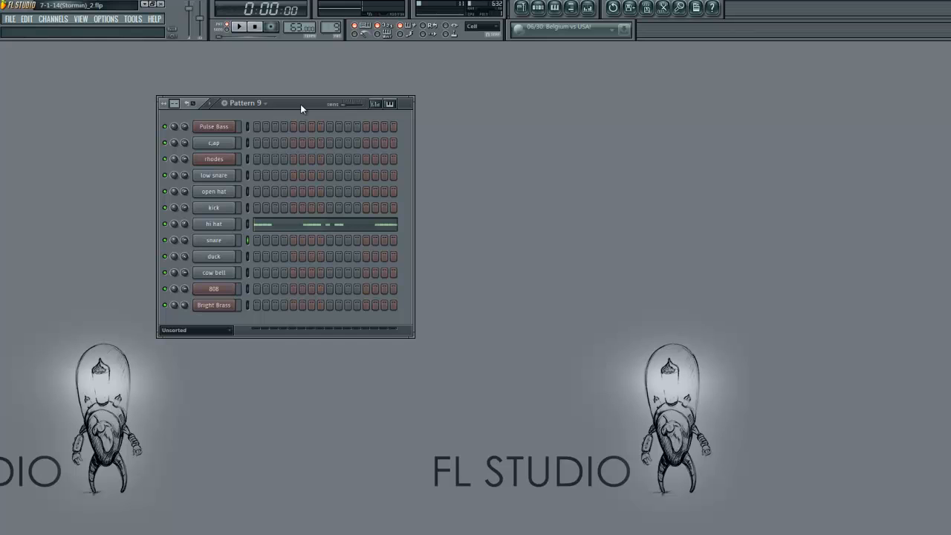
{"action": "left_click", "coordinate": [244, 29]}
{"action": "key", "text": "space"}
- Open Pattern 9's hi hat notes in the piano roll, fit the rolls in view and play the part
{"action": "left_click", "coordinate": [276, 225]}
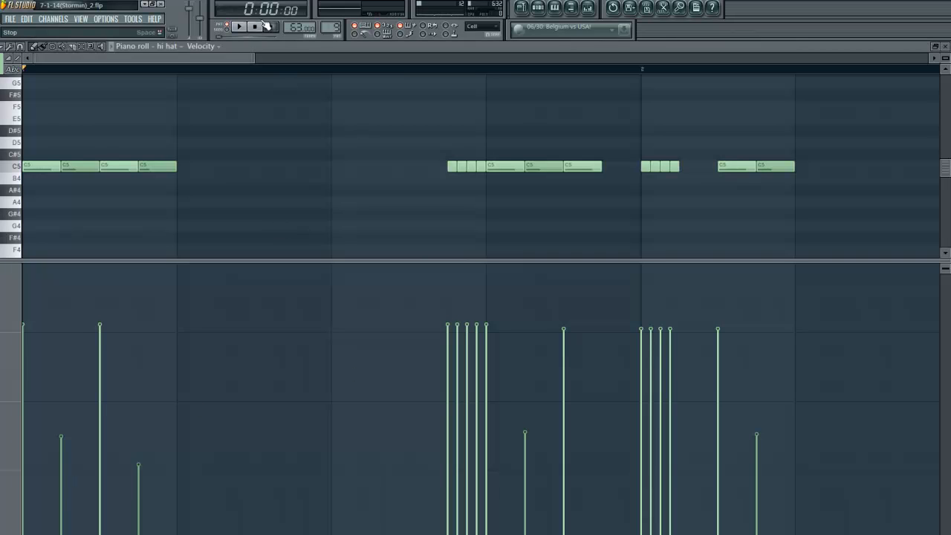
{"action": "left_click_drag", "start_coordinate": [255, 57], "coordinate": [278, 58]}
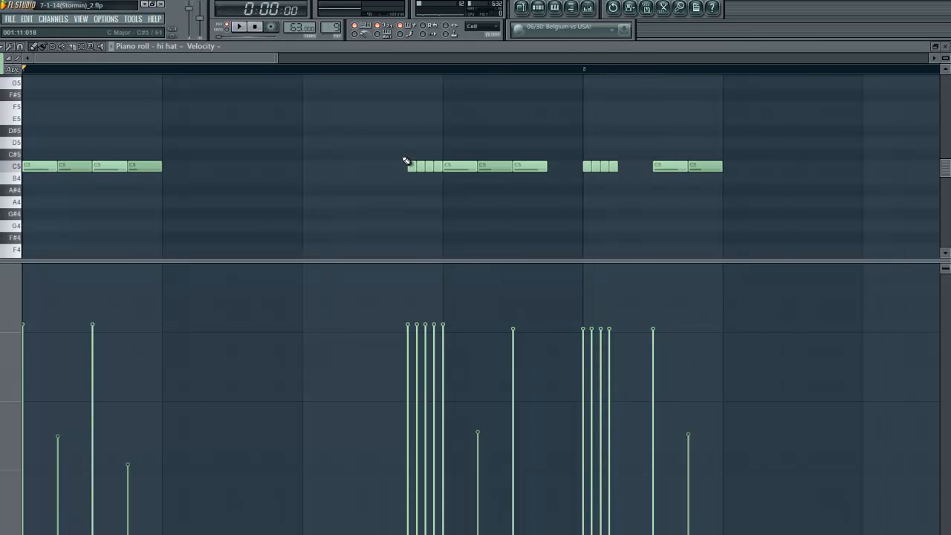
{"action": "left_click", "coordinate": [387, 60]}
{"action": "left_click_drag", "start_coordinate": [367, 60], "coordinate": [103, 59]}
{"action": "left_click", "coordinate": [138, 69]}
{"action": "key", "text": "space"}
{"action": "key", "text": "space"}
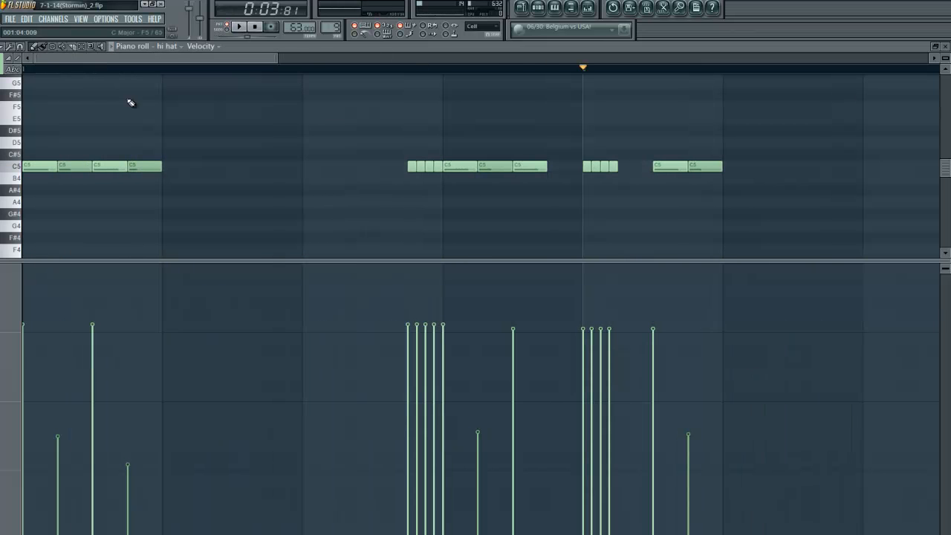
- Add a one-step C5 hi hat note at 1:09 and split it into shorter notes with the Chopper
{"action": "left_click", "coordinate": [307, 165]}
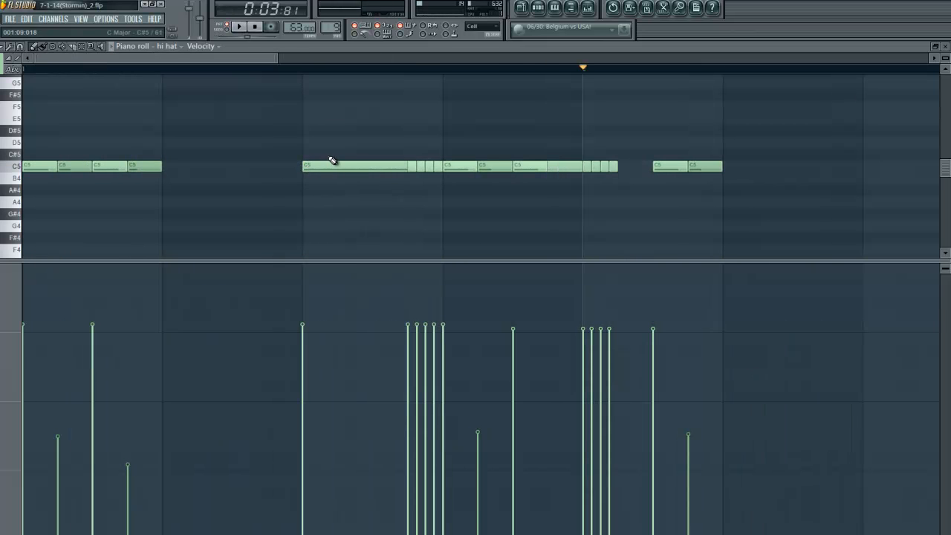
{"action": "left_click_drag", "start_coordinate": [336, 153], "coordinate": [315, 186]}
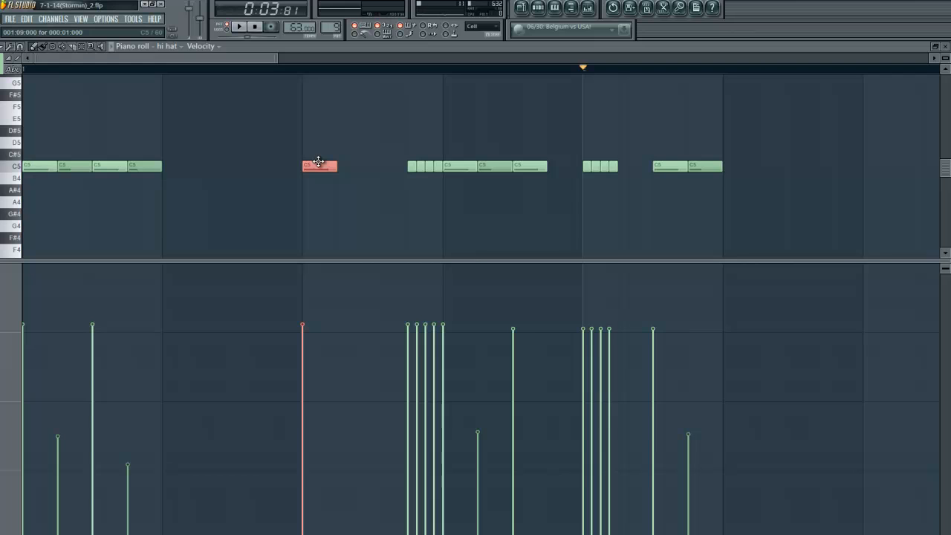
{"action": "key", "text": "alt+u"}
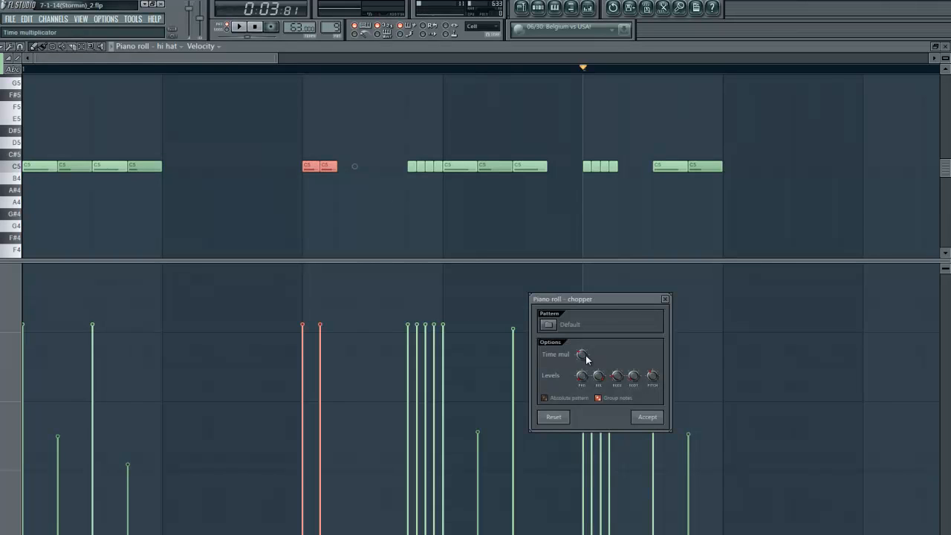
{"action": "left_click_drag", "start_coordinate": [582, 353], "coordinate": [578, 379]}
{"action": "left_click", "coordinate": [647, 417]}
- Play the chopped hi hat notes from 1:09 and delete them
{"action": "left_click", "coordinate": [301, 71]}
{"action": "key", "text": "space"}
{"action": "key", "text": "space"}
{"action": "right_click", "coordinate": [328, 165]}
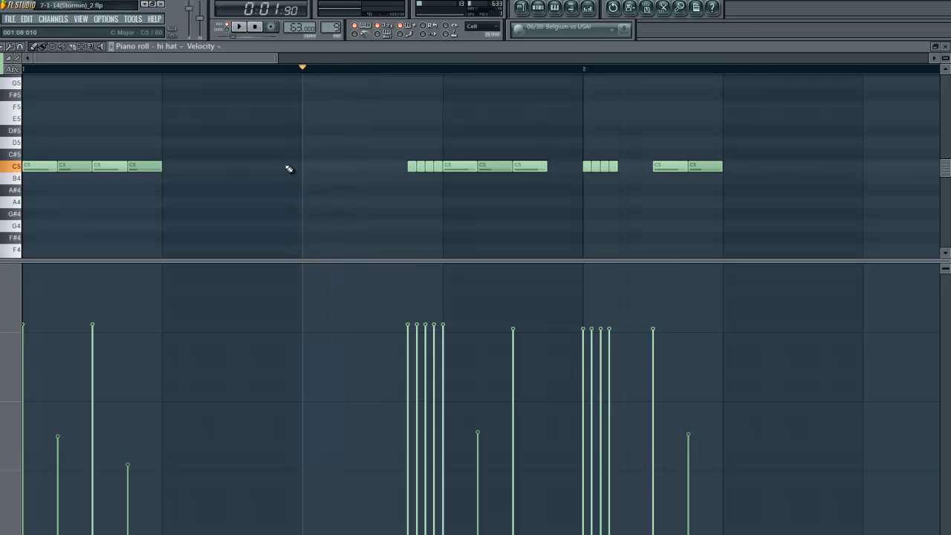
- Close the hi hat piano roll and play Pattern 9 from the channel rack
{"action": "left_click", "coordinate": [936, 45]}
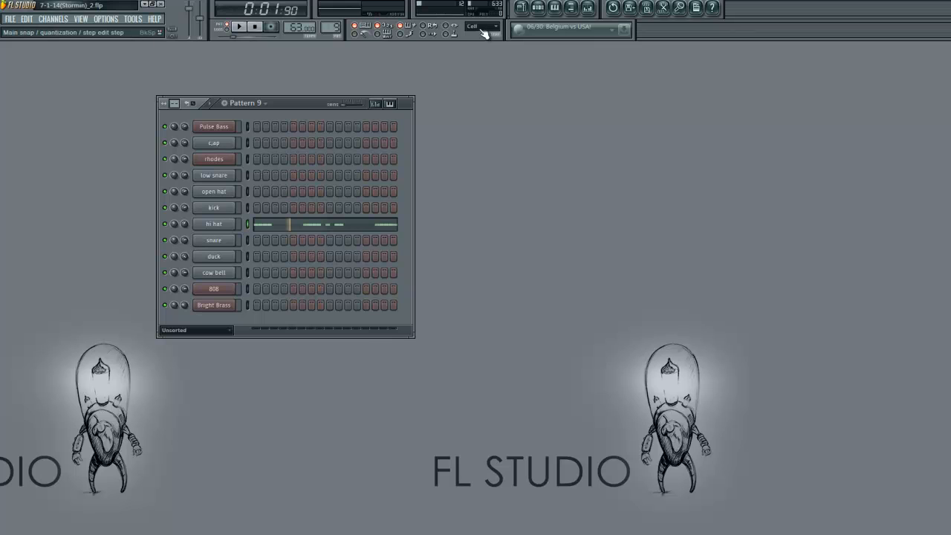
{"action": "key", "text": "space"}
{"action": "left_click_drag", "start_coordinate": [295, 110], "coordinate": [299, 115]}
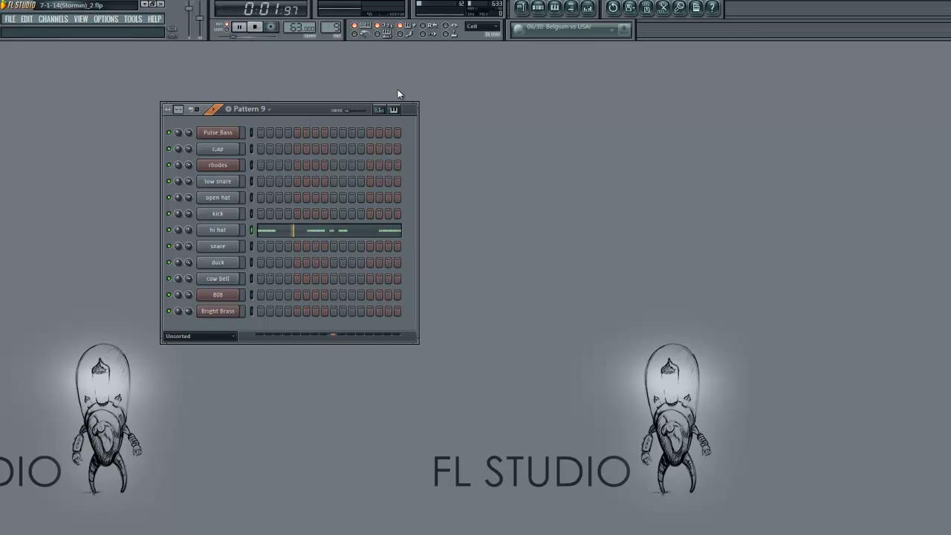
{"action": "key", "text": "space"}
- View the duck channel's sample settings in Pattern 10 and play the pattern
{"action": "key", "text": "Right"}
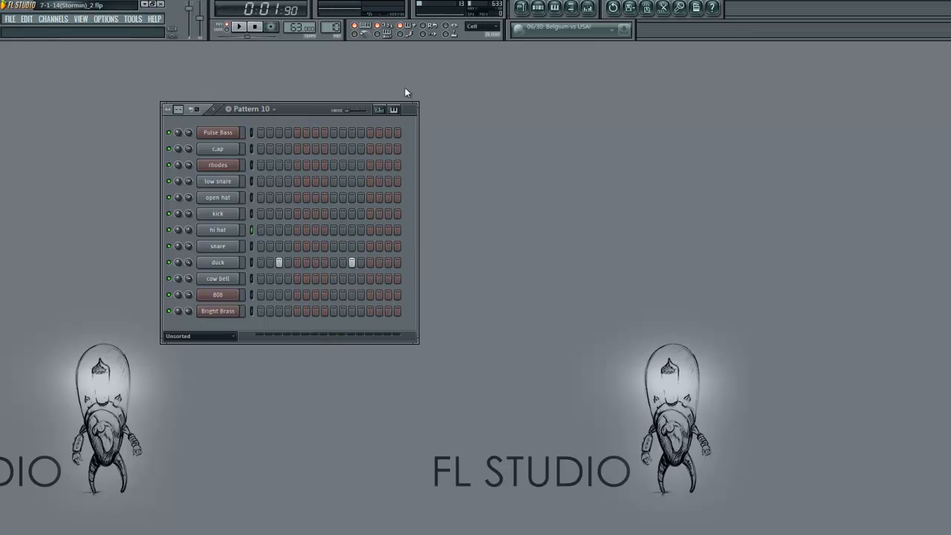
{"action": "left_click", "coordinate": [218, 265]}
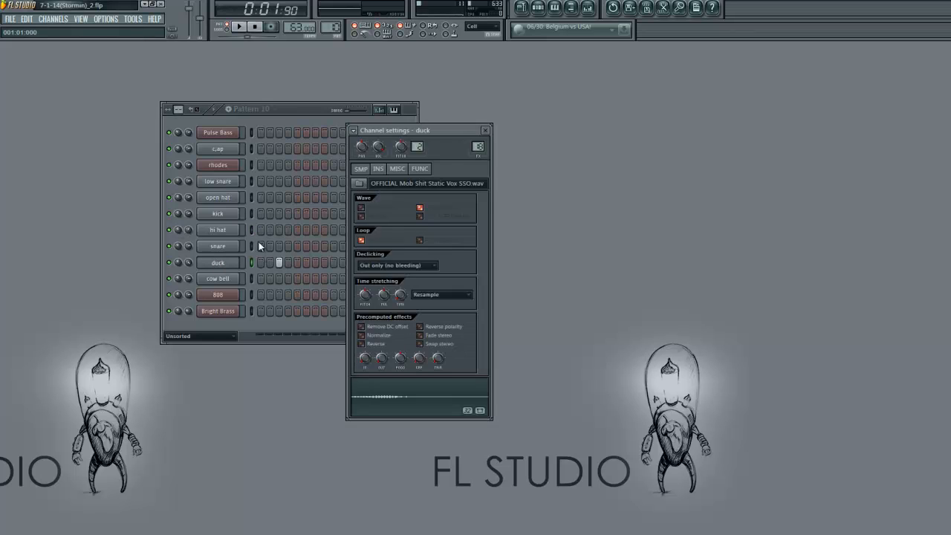
{"action": "left_click", "coordinate": [488, 130]}
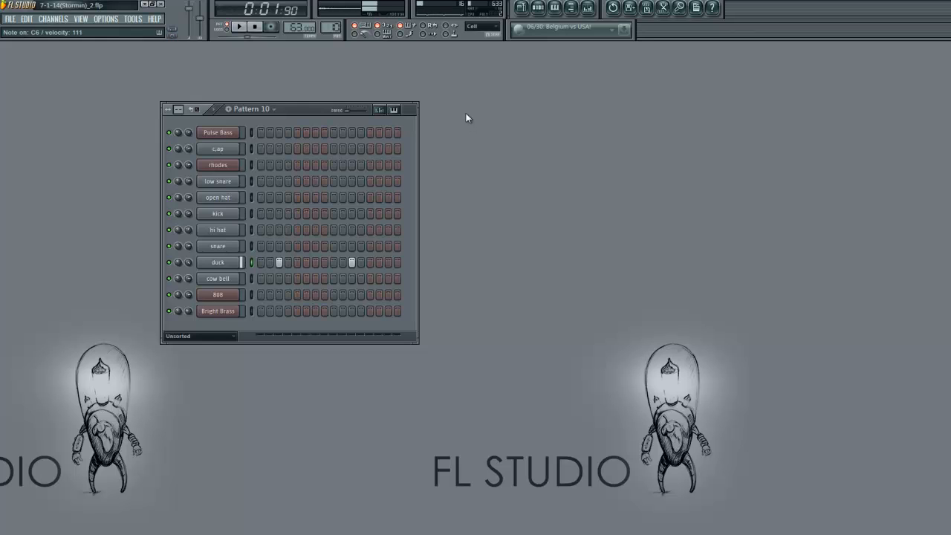
{"action": "left_click", "coordinate": [239, 27]}
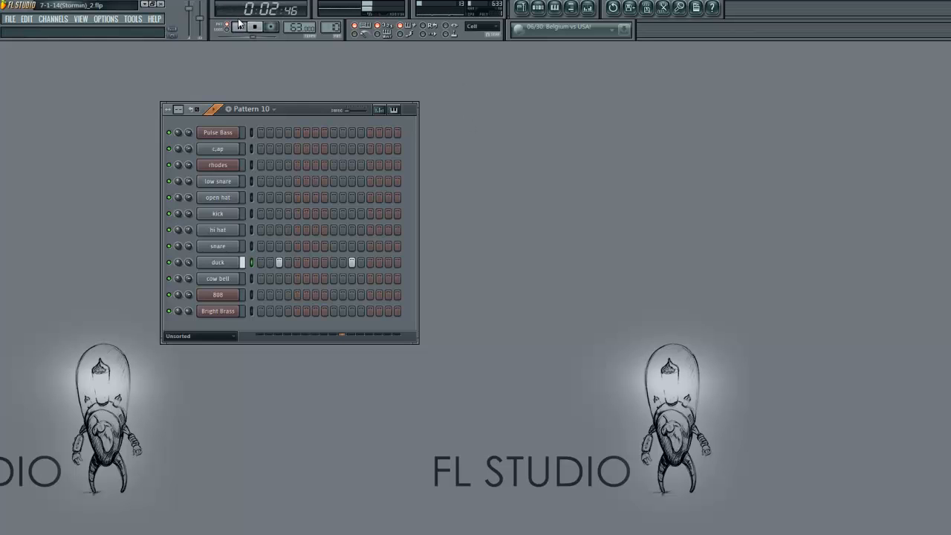
{"action": "left_click", "coordinate": [240, 26]}
- Switch to Pattern 11 and view the cow bell channel's sample settings
{"action": "key", "text": "KP_Add"}
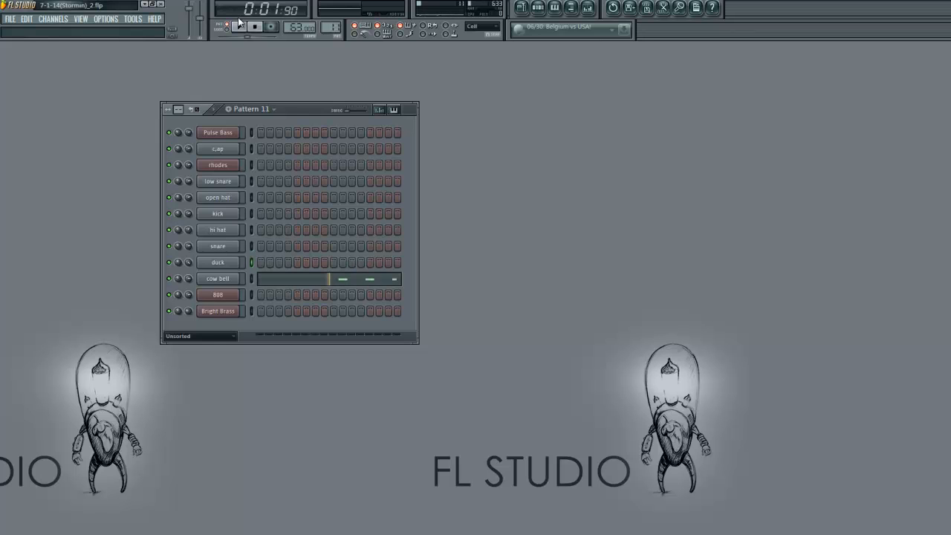
{"action": "left_click", "coordinate": [208, 279]}
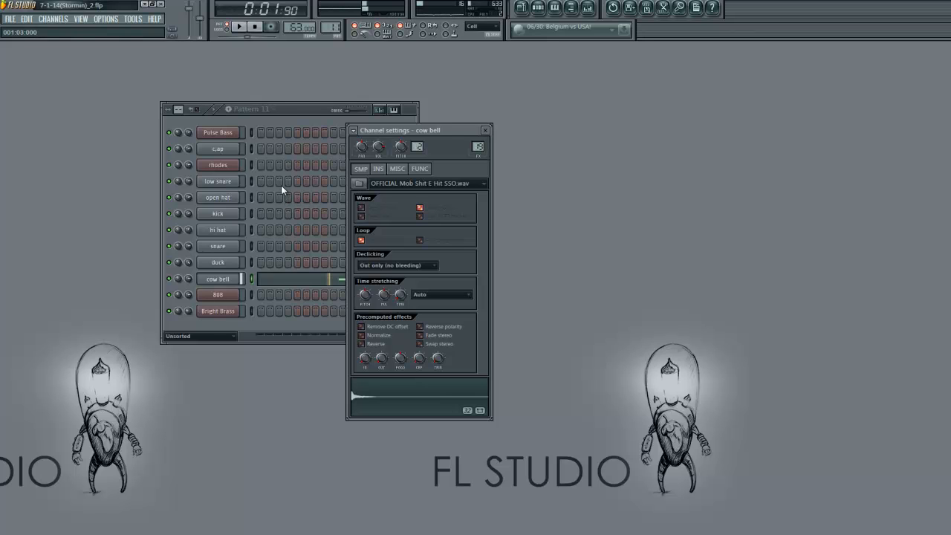
- Switch to Pattern 13, close the cow bell settings and play the pattern's 808 notes
{"action": "left_click", "coordinate": [284, 115]}
{"action": "key", "text": "KP_Add"}
{"action": "key", "text": "KP_Add"}
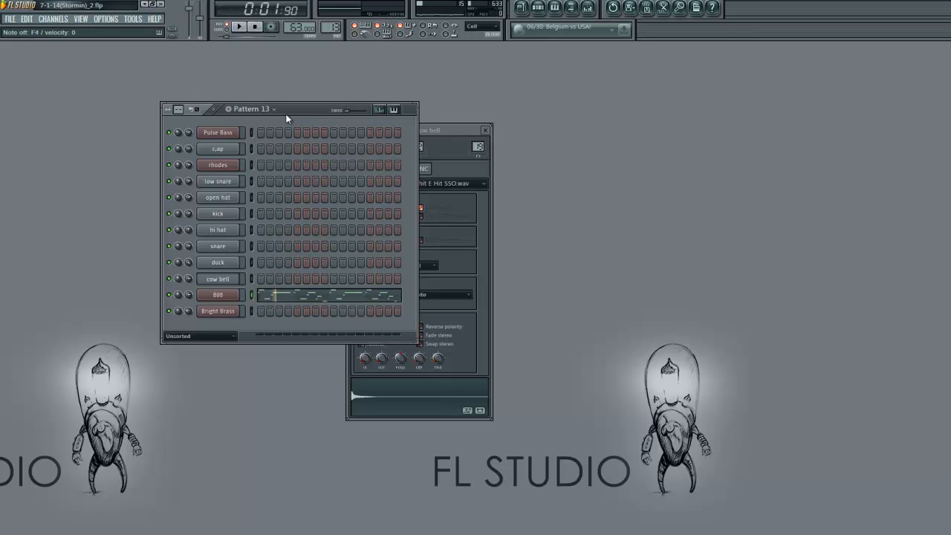
{"action": "left_click", "coordinate": [486, 130]}
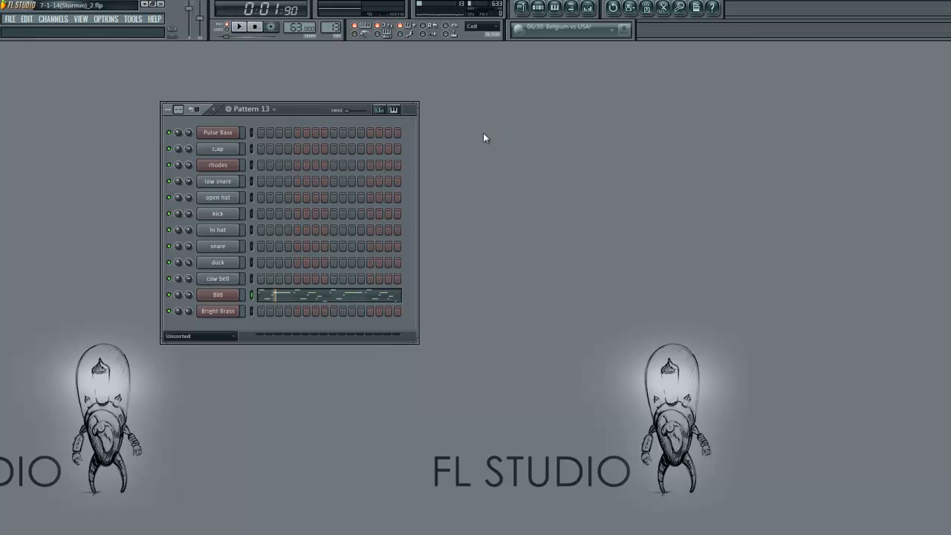
{"action": "left_click", "coordinate": [239, 26]}
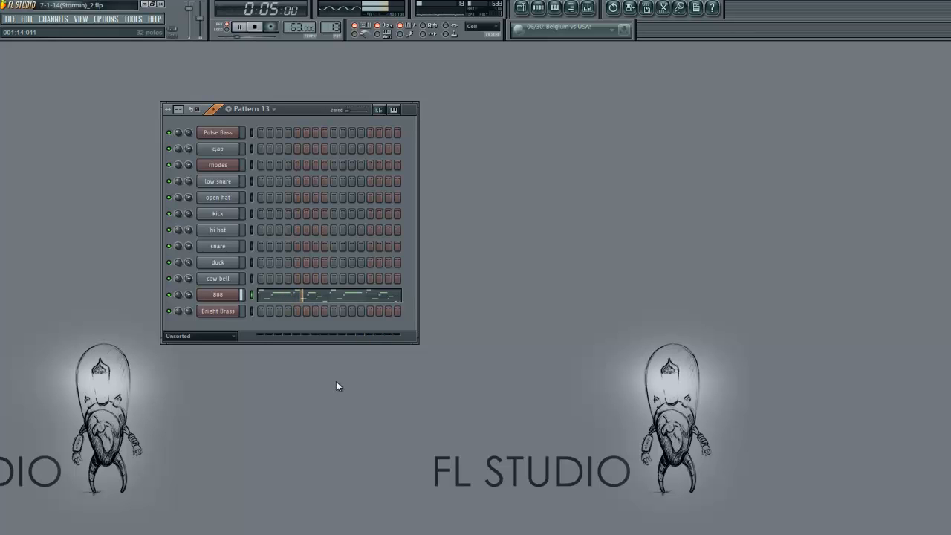
{"action": "key", "text": "space"}
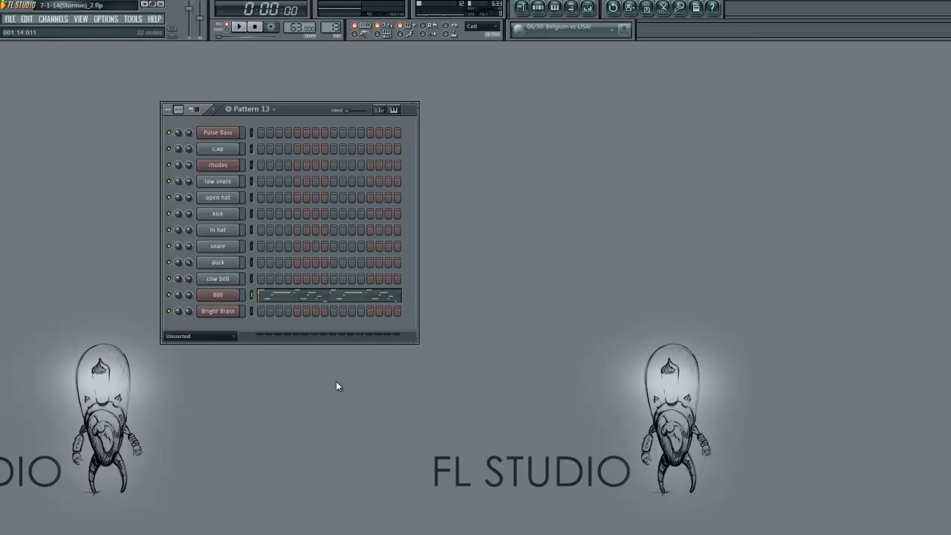
- Open the playlist and play the song from bar 2 to hear the glitch effect
{"action": "left_click", "coordinate": [521, 6]}
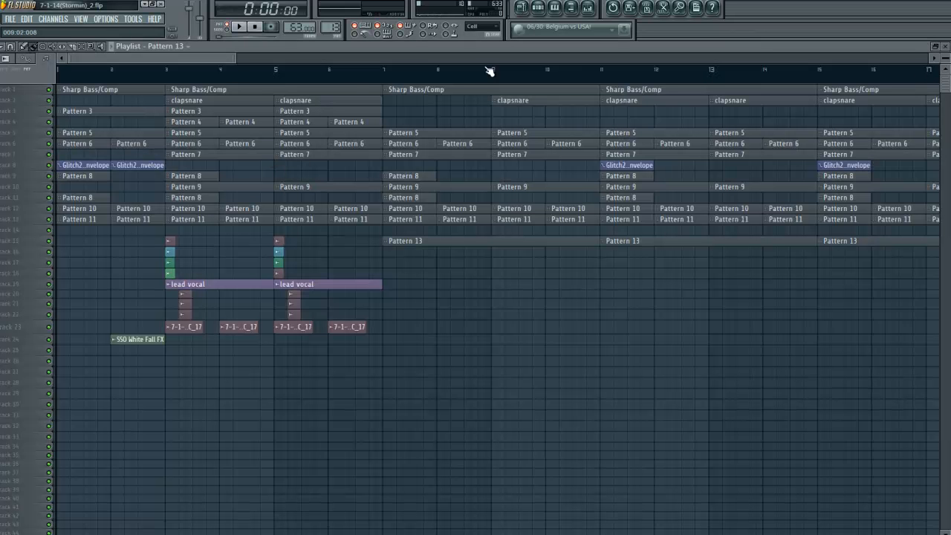
{"action": "left_click", "coordinate": [114, 77]}
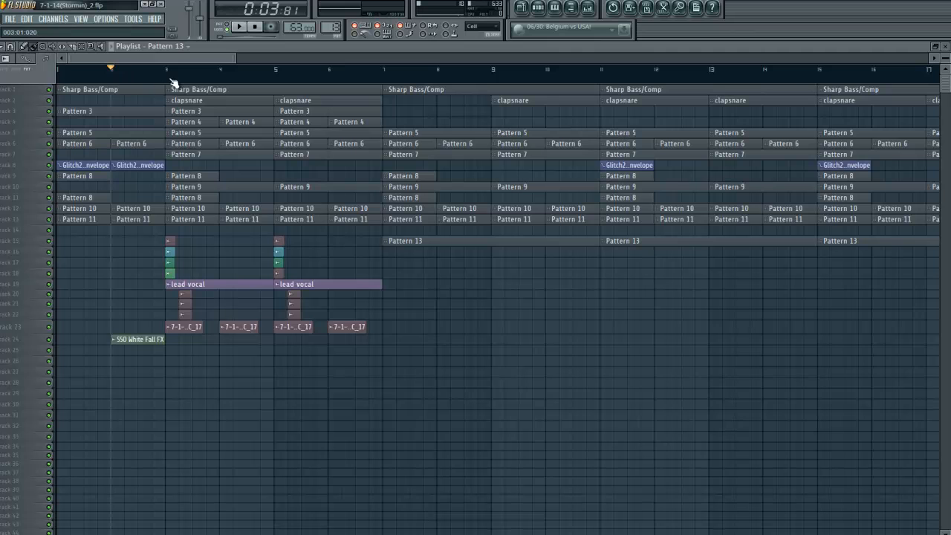
{"action": "left_click", "coordinate": [240, 27]}
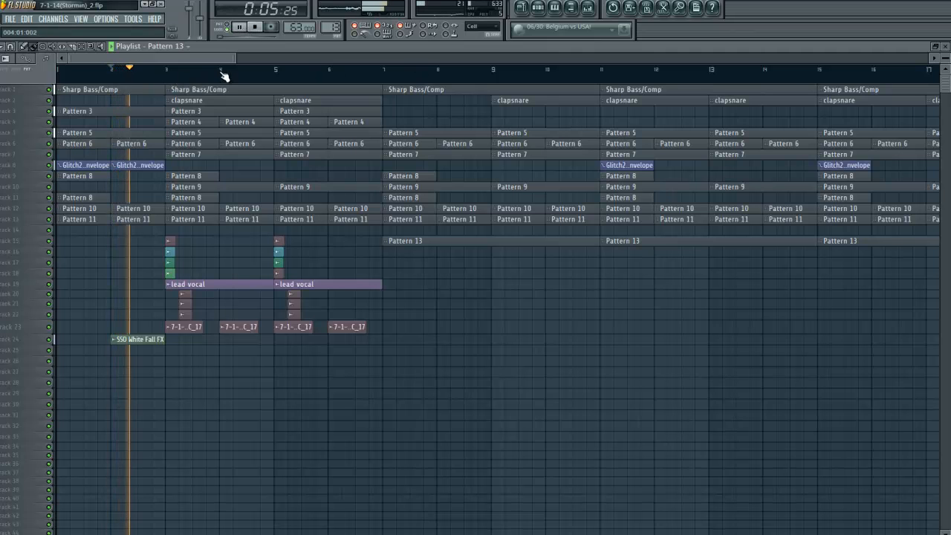
{"action": "left_click", "coordinate": [254, 28]}
- View the Glitch2 effect on the mixer's Master track, then close the plugin and the mixer
{"action": "left_click", "coordinate": [598, 12]}
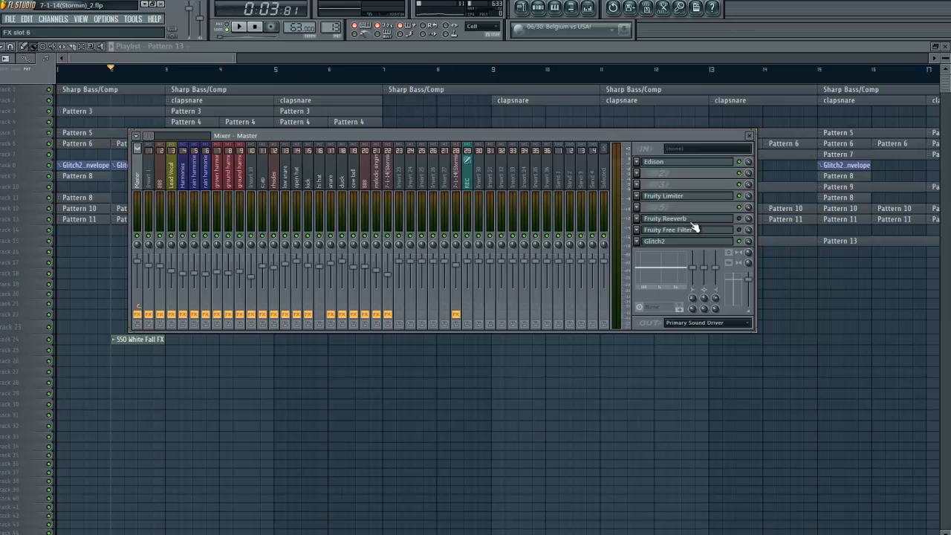
{"action": "left_click", "coordinate": [664, 240]}
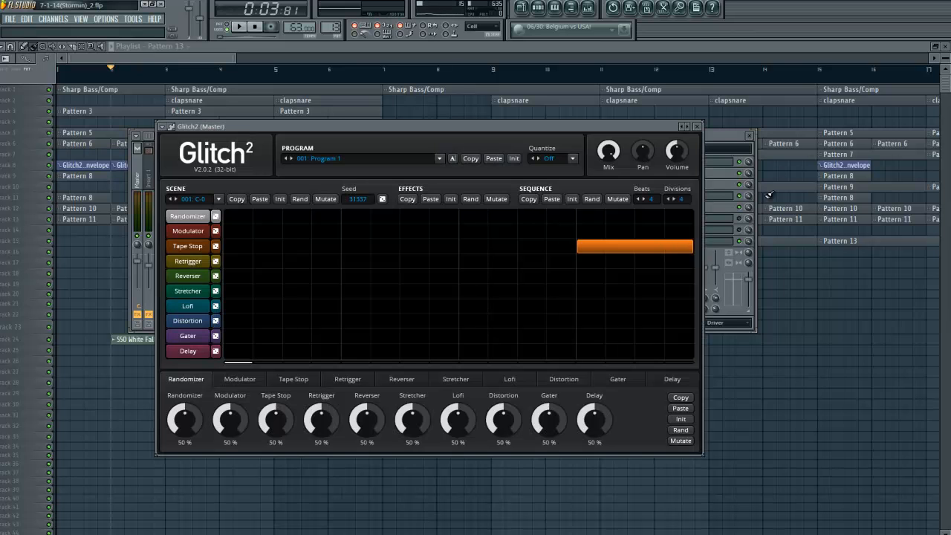
{"action": "left_click", "coordinate": [698, 127]}
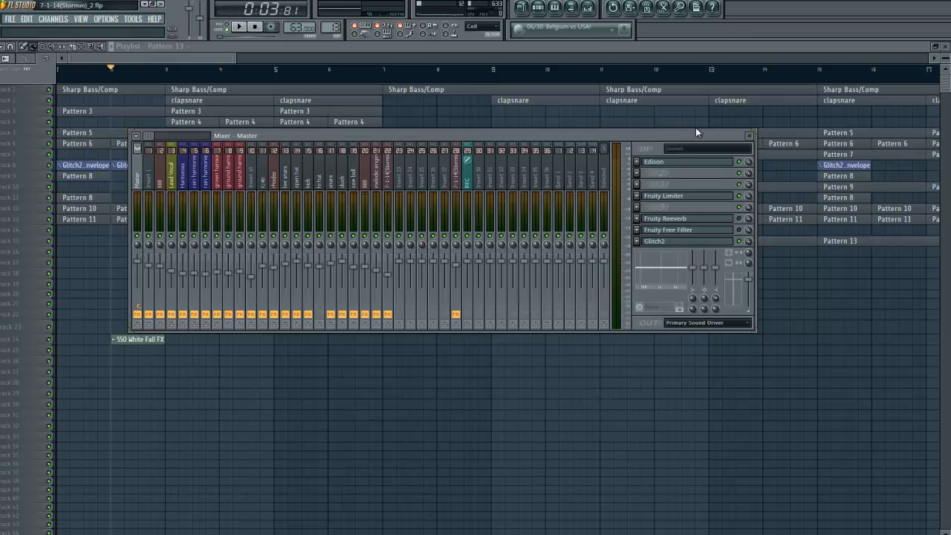
{"action": "left_click", "coordinate": [750, 137]}
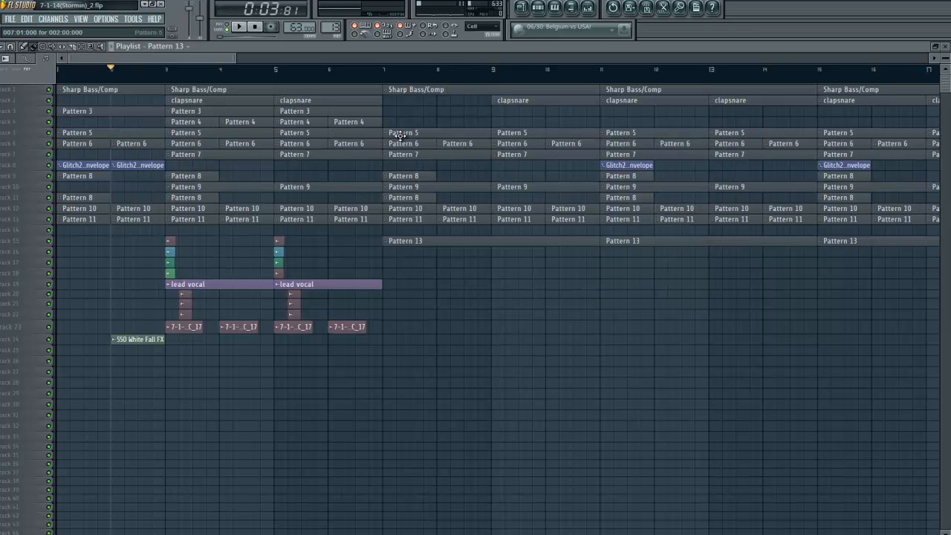
- Enlarge the playlist tracks vertically, solo track 15 and play it from bar 3
{"action": "left_click_drag", "start_coordinate": [944, 54], "coordinate": [944, 45]}
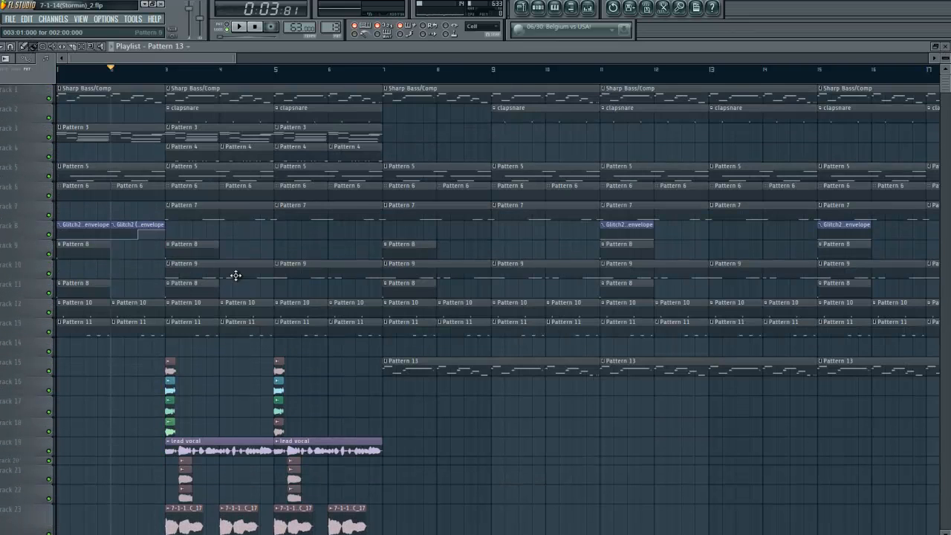
{"action": "scroll", "coordinate": [94, 329], "scroll_direction": "down", "scroll_amount": 3}
{"action": "scroll", "coordinate": [195, 353], "scroll_direction": "down", "scroll_amount": 2}
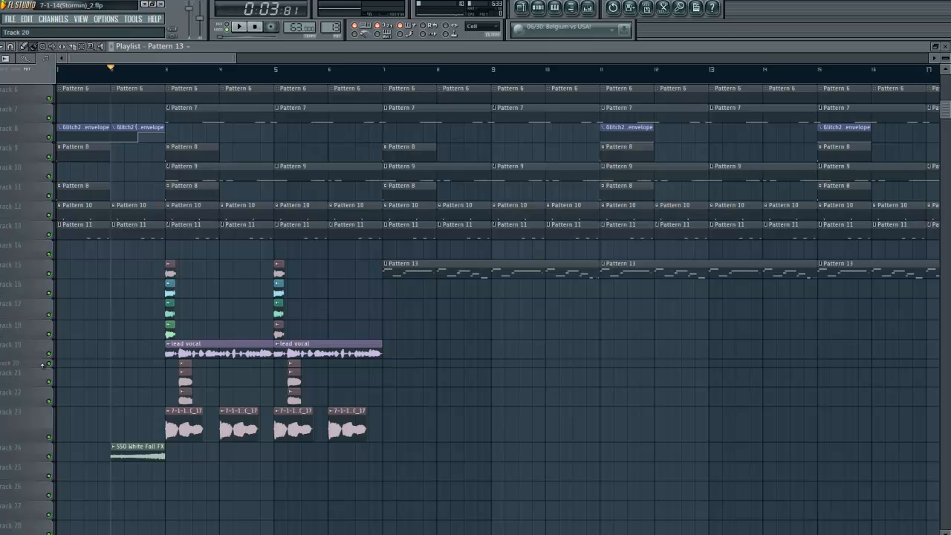
{"action": "right_click", "coordinate": [49, 274]}
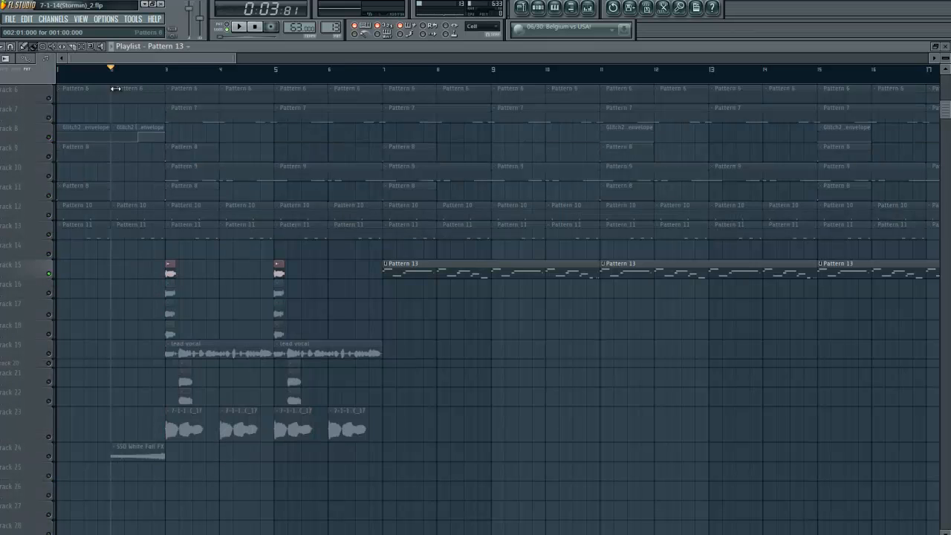
{"action": "left_click", "coordinate": [165, 71]}
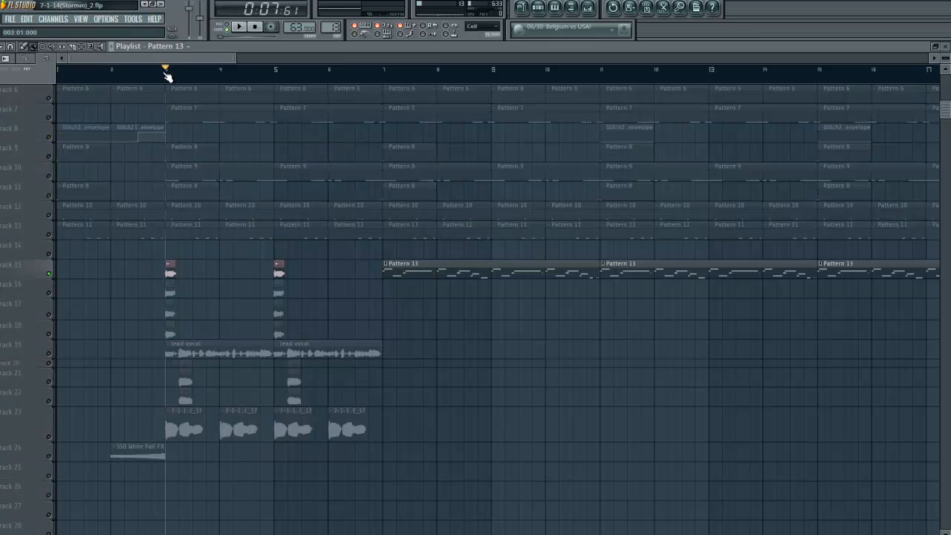
{"action": "left_click", "coordinate": [240, 27]}
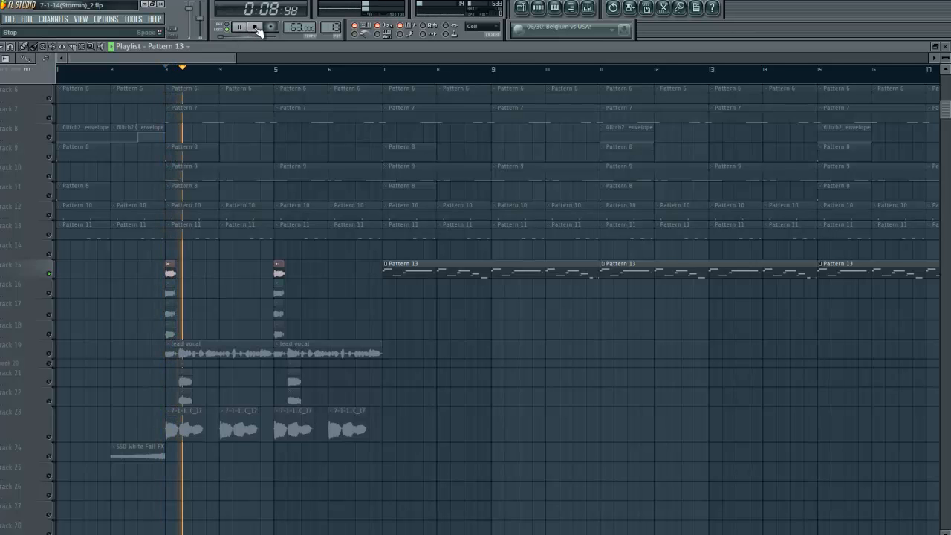
{"action": "left_click", "coordinate": [256, 29]}
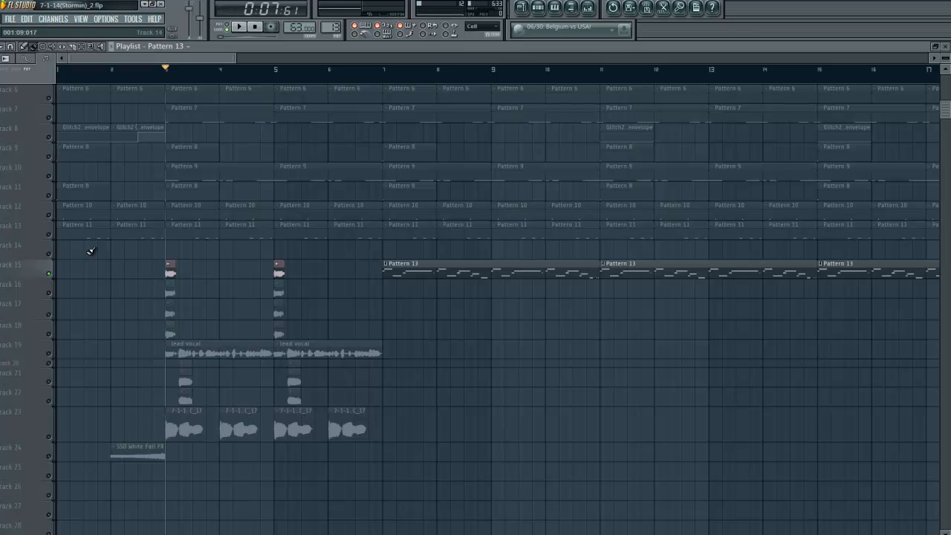
- Make tracks 16 to 18 the only active playlist tracks and play them from bar 3
{"action": "left_click_drag", "start_coordinate": [54, 302], "coordinate": [55, 337]}
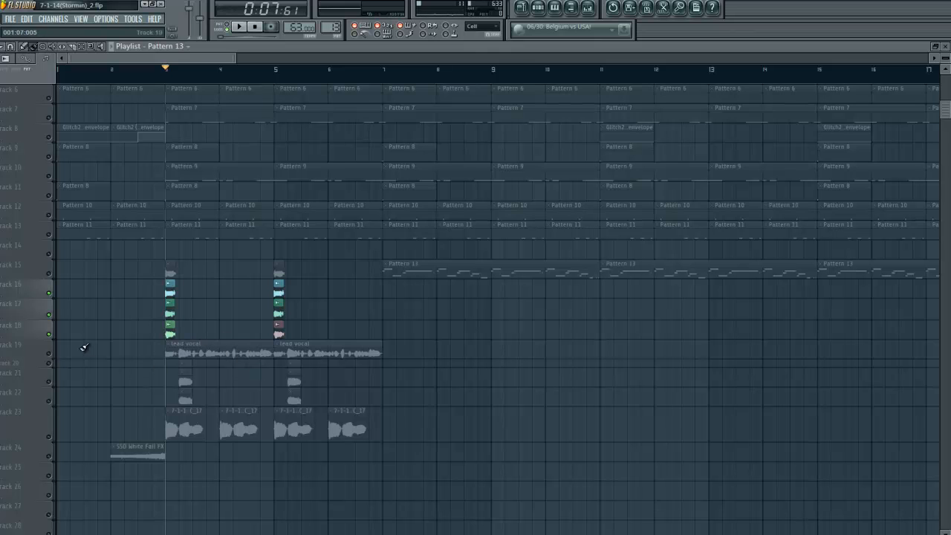
{"action": "left_click", "coordinate": [242, 28]}
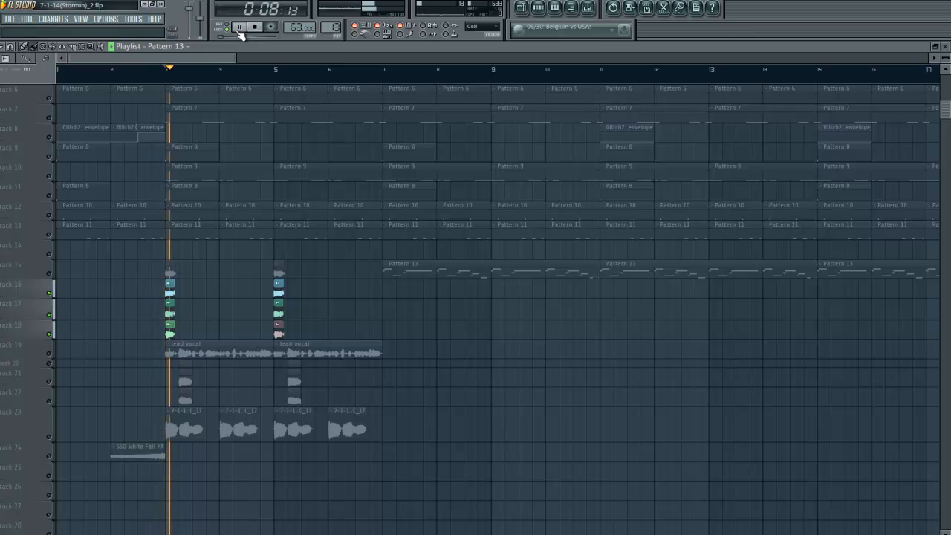
{"action": "key", "text": "space"}
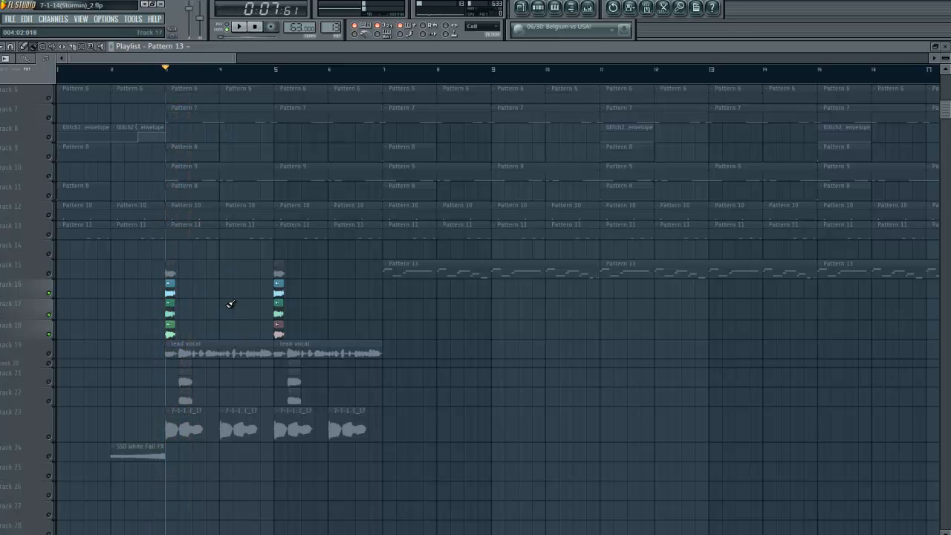
- Unmute tracks 20, 21 and 22 and play them together with tracks 16 to 18
{"action": "left_click", "coordinate": [49, 364]}
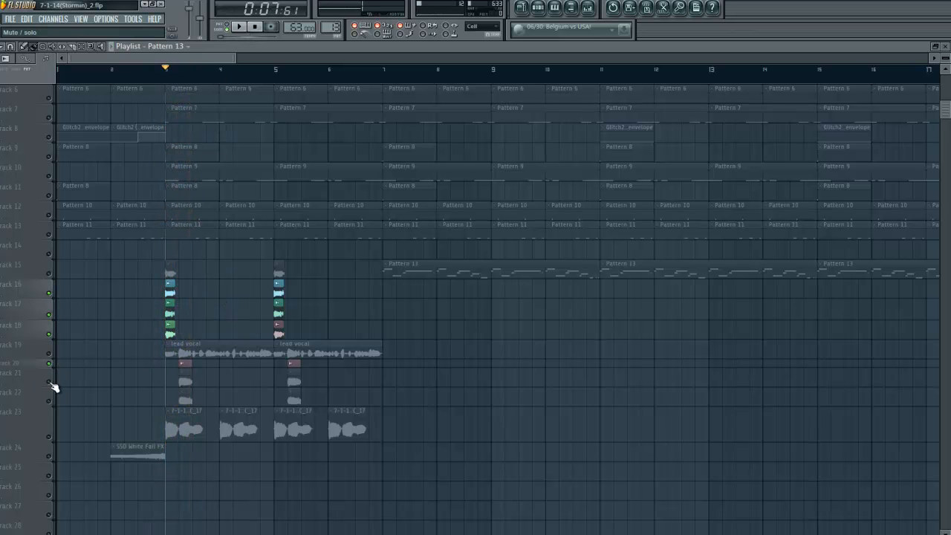
{"action": "left_click", "coordinate": [49, 382]}
{"action": "left_click", "coordinate": [49, 401]}
{"action": "key", "text": "space"}
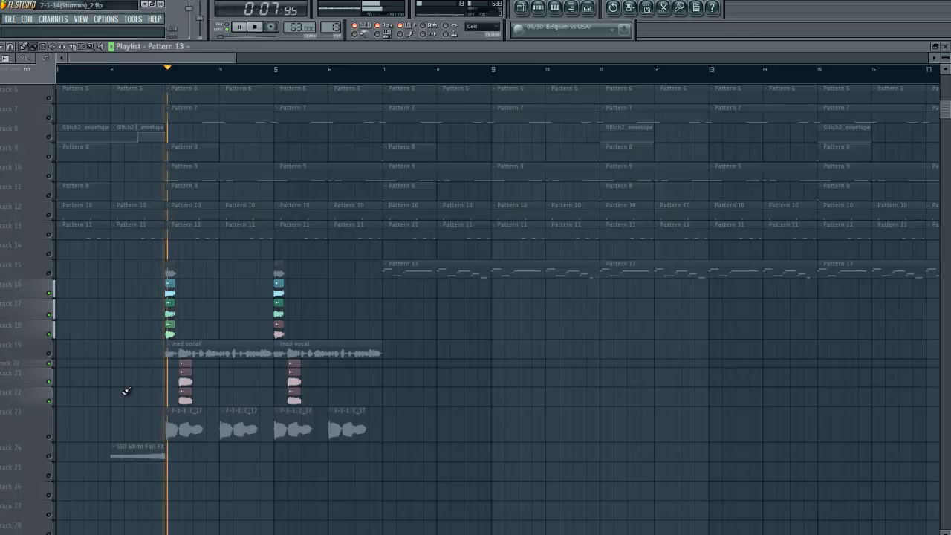
{"action": "key", "text": "space"}
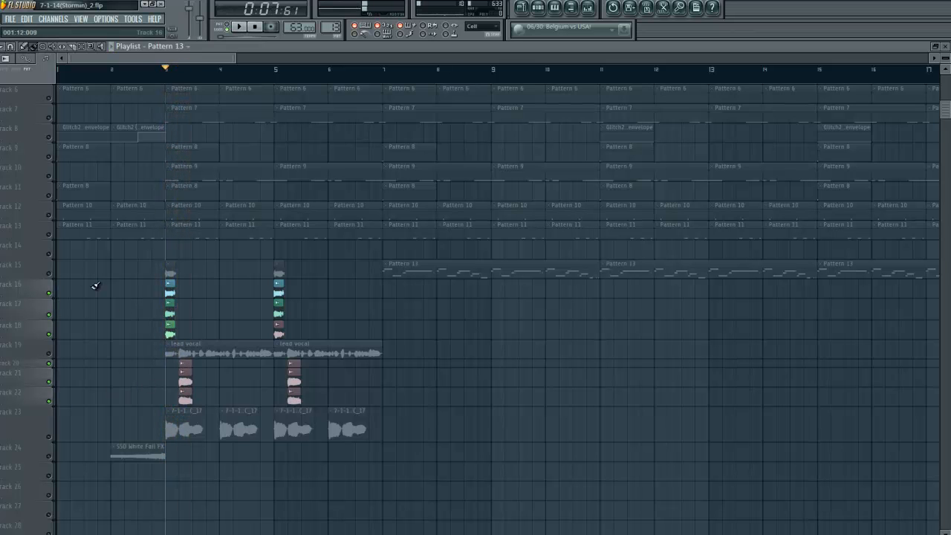
- Solo tracks 16, 17 and 18 one after another for listening, then unmute tracks 15 to 17 alongside track 18
{"action": "right_click", "coordinate": [50, 294]}
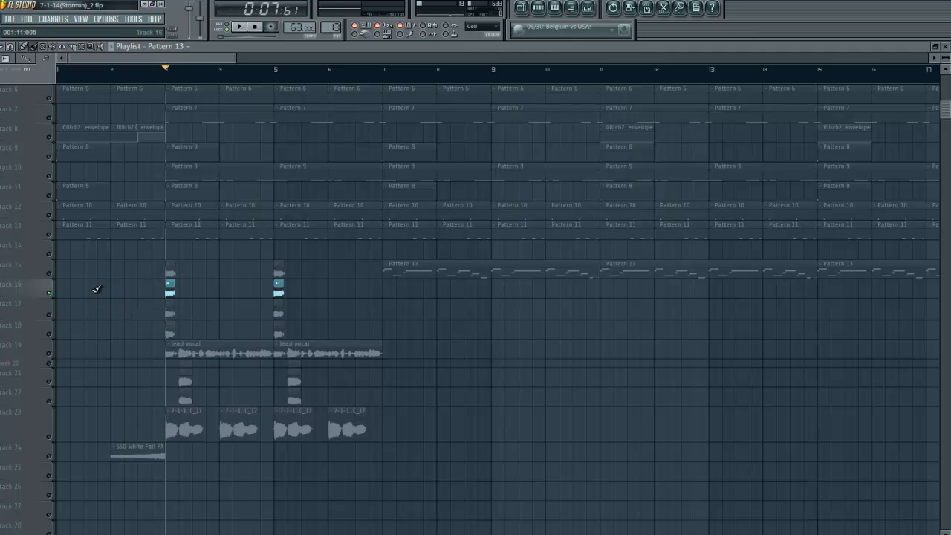
{"action": "left_click", "coordinate": [52, 318]}
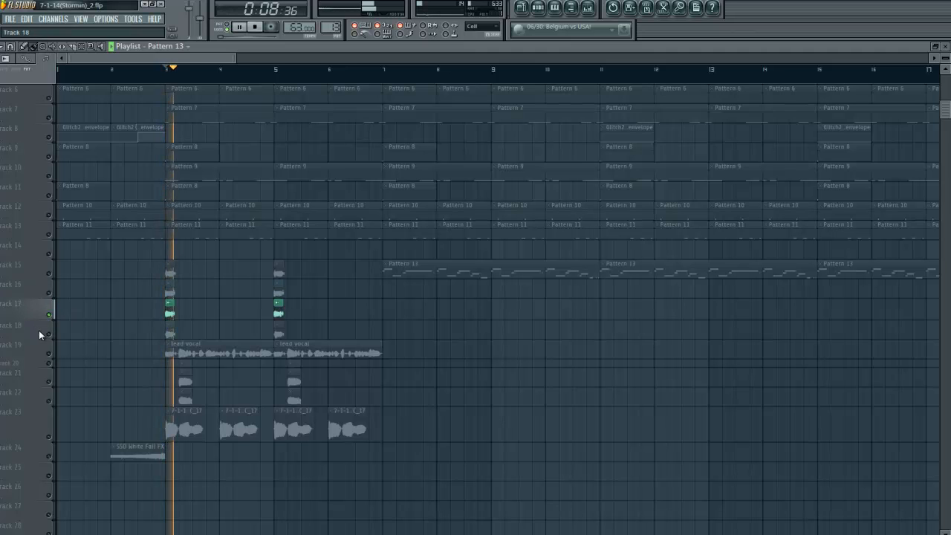
{"action": "left_click", "coordinate": [52, 335]}
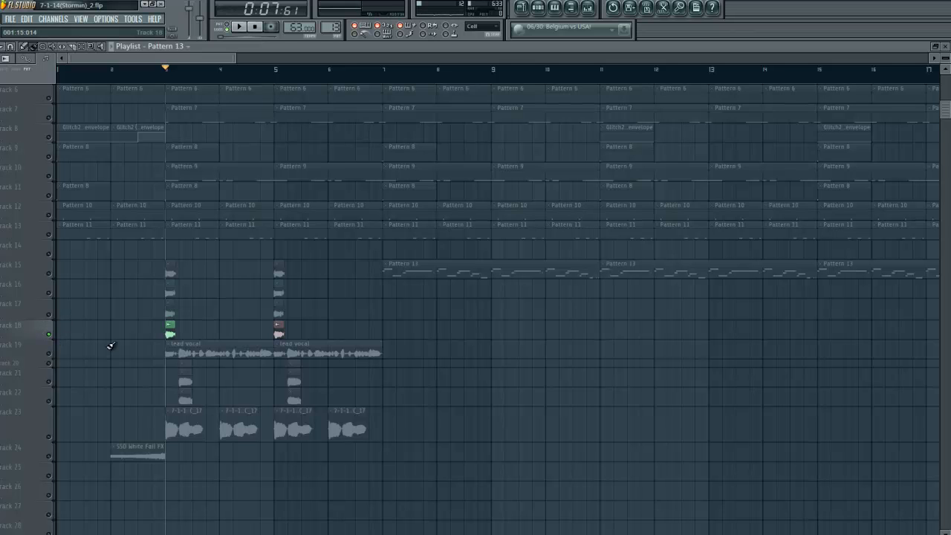
{"action": "left_click", "coordinate": [49, 314]}
{"action": "left_click", "coordinate": [49, 294]}
{"action": "left_click", "coordinate": [49, 274]}
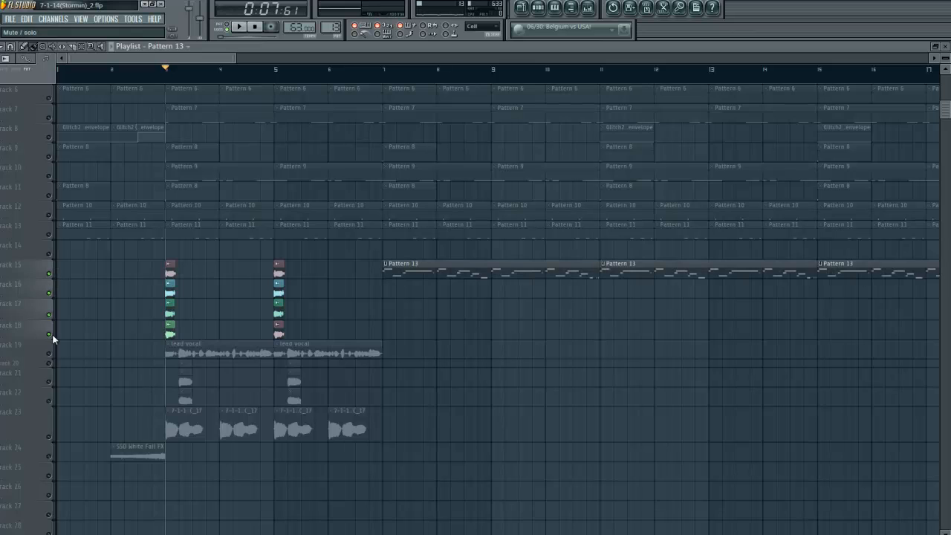
- Solo the lead vocal on track 19 and play it from bar 3
{"action": "right_click", "coordinate": [52, 355]}
{"action": "key", "text": "space"}
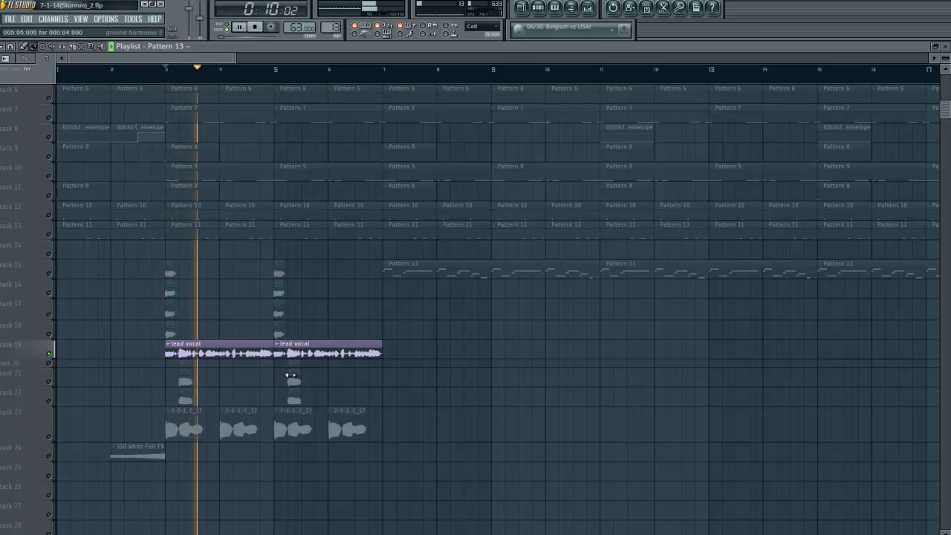
{"action": "key", "text": "space"}
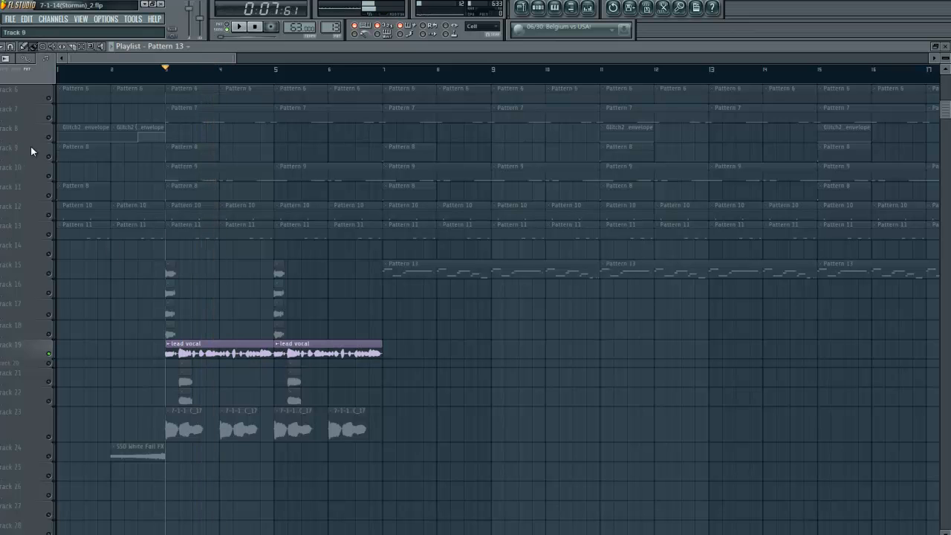
- Unmute the Glitch2 envelope on track 8 and play it with the lead vocal from bar 3 and from mid-bar 6
{"action": "left_click", "coordinate": [49, 137]}
{"action": "key", "text": "space"}
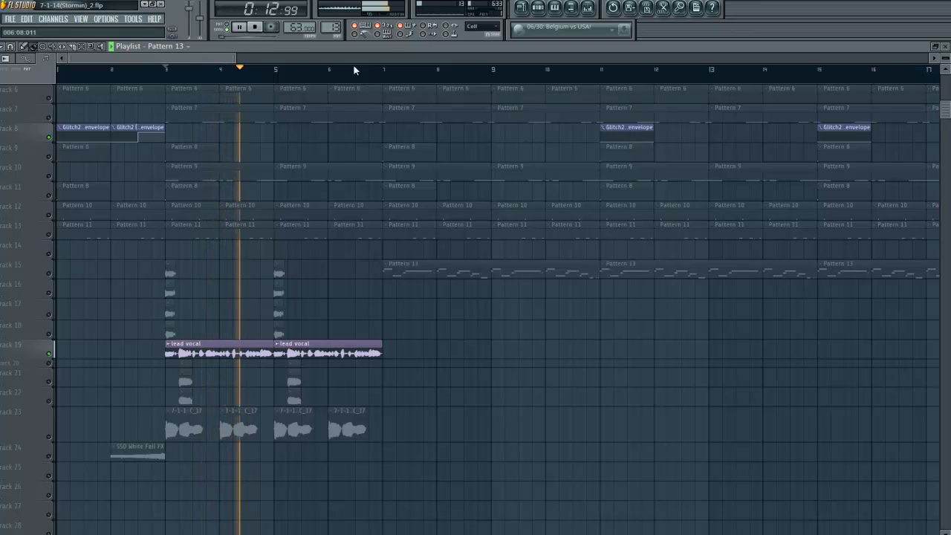
{"action": "left_click", "coordinate": [258, 33]}
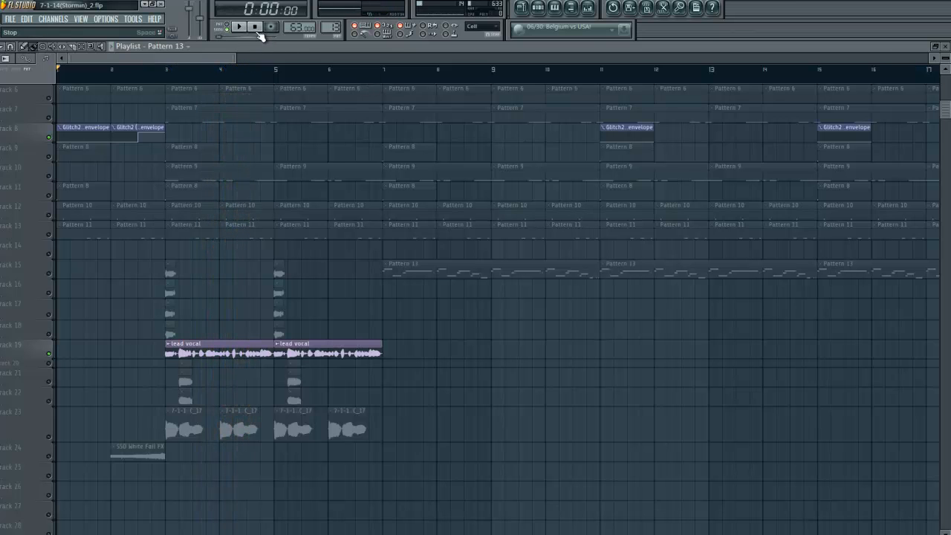
{"action": "left_click", "coordinate": [356, 74]}
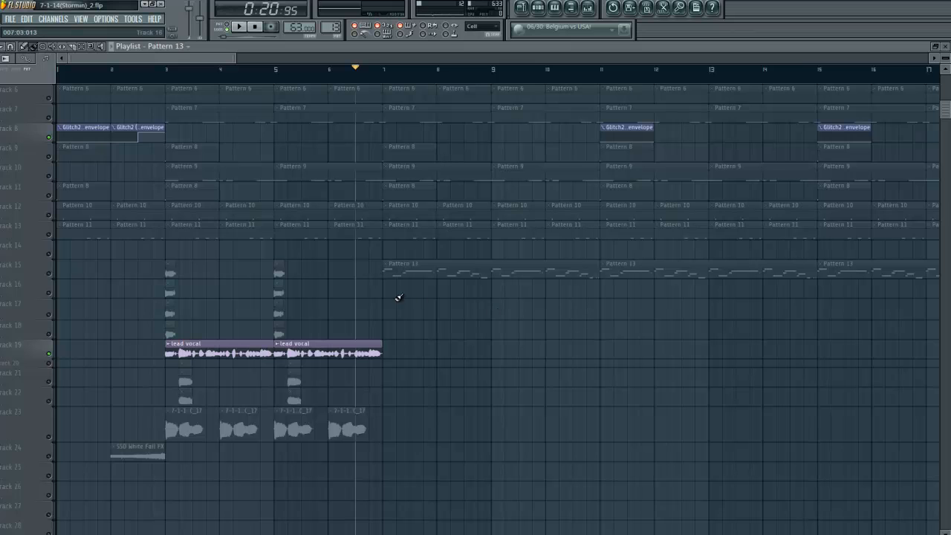
{"action": "key", "text": "space"}
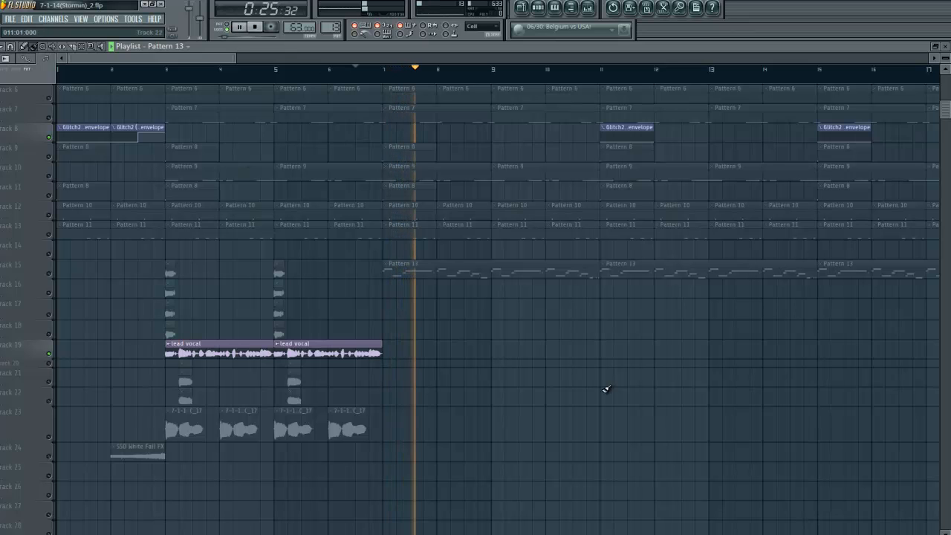
{"action": "key", "text": "space"}
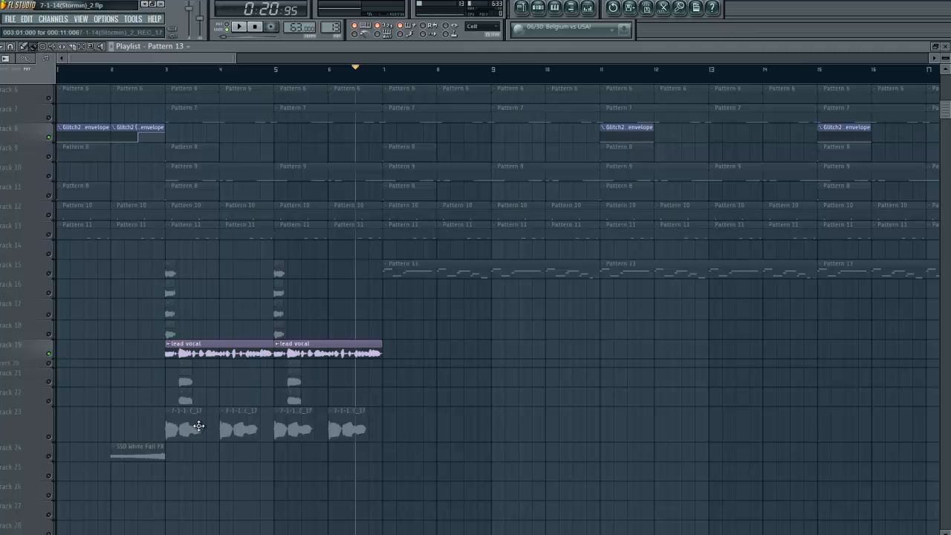
- Solo track 23 and play its vocal clips from bar 3
{"action": "left_click", "coordinate": [50, 438]}
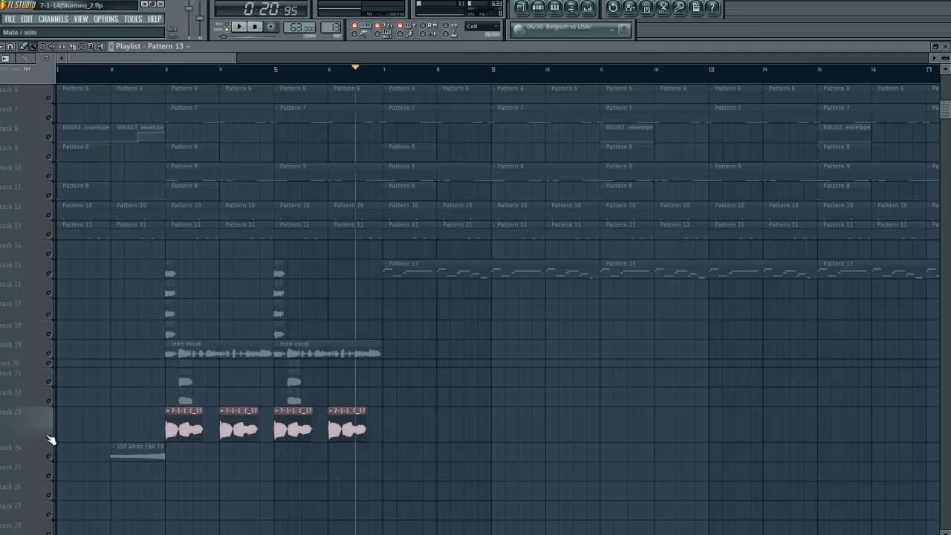
{"action": "left_click", "coordinate": [166, 72]}
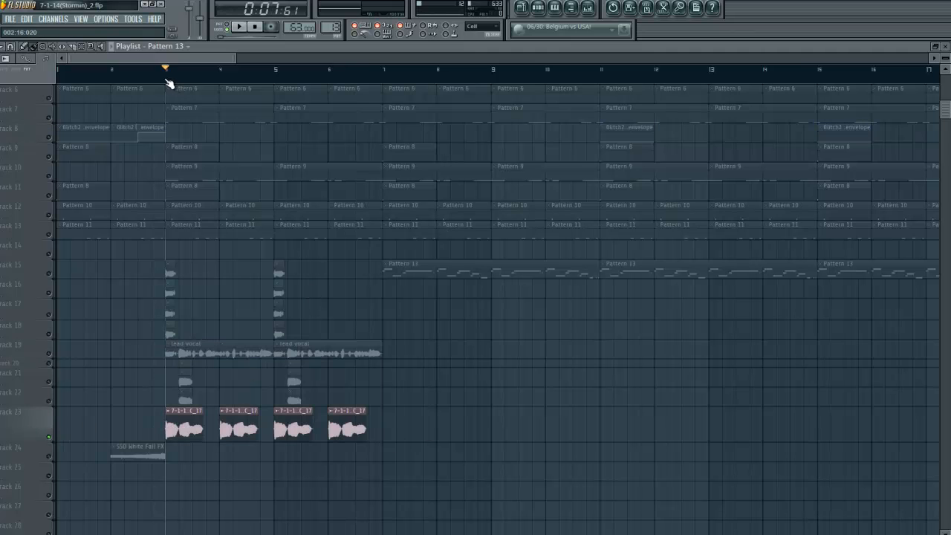
{"action": "left_click", "coordinate": [242, 28]}
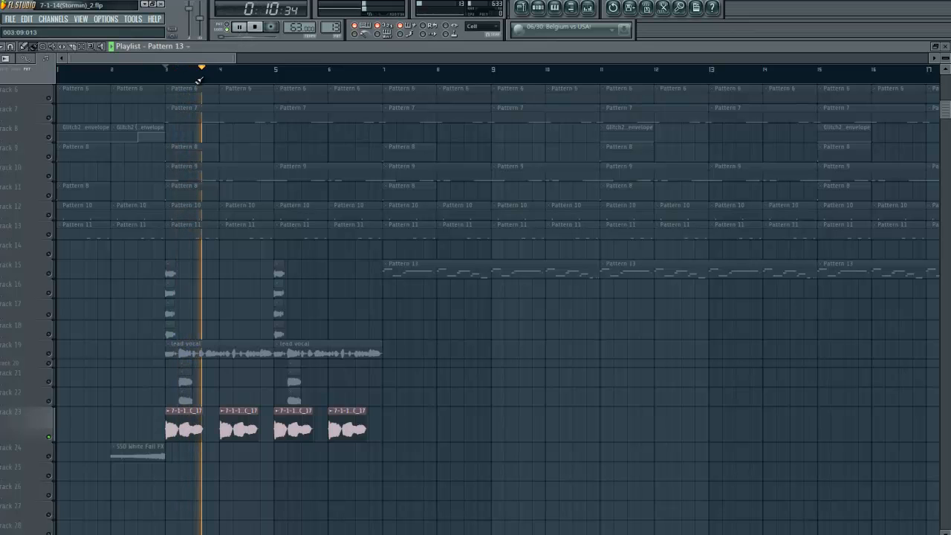
{"action": "left_click", "coordinate": [260, 28]}
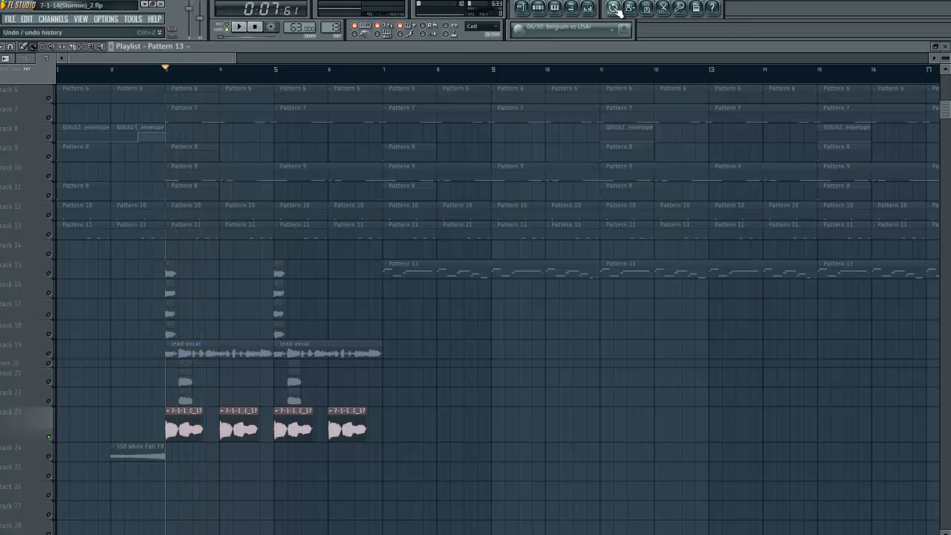
- Show the mixer effects chain for the REC_17 clip on track 23 and bring up the audio clip channels
{"action": "left_click", "coordinate": [588, 7]}
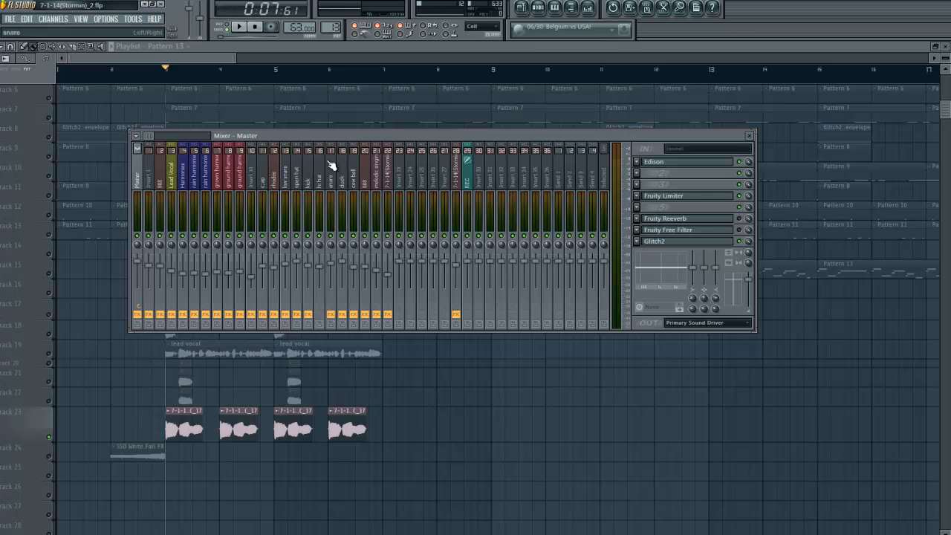
{"action": "left_click", "coordinate": [184, 410]}
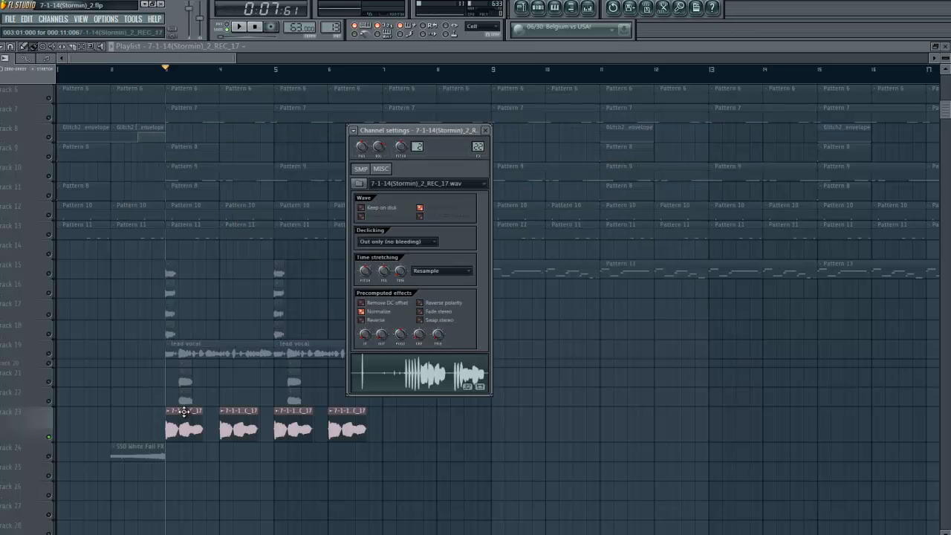
{"action": "left_click", "coordinate": [588, 8]}
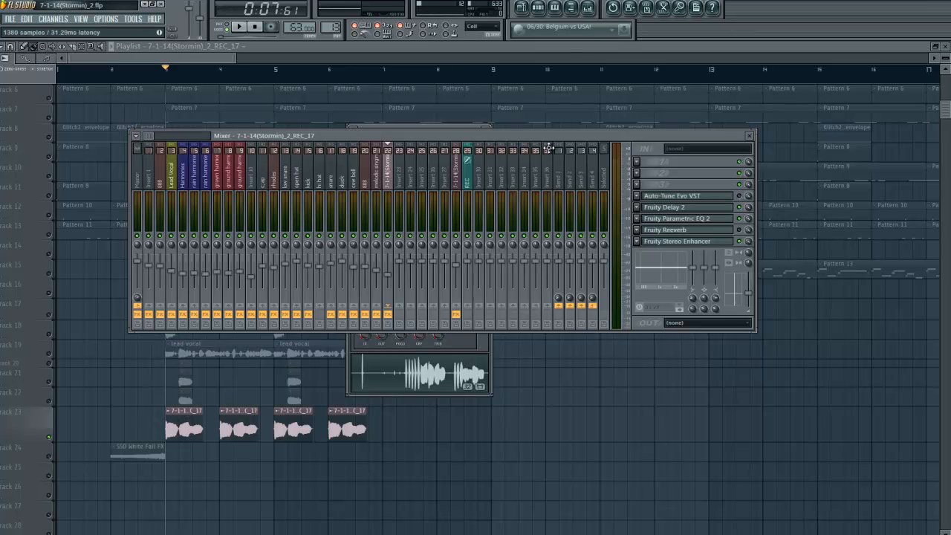
{"action": "left_click", "coordinate": [537, 7]}
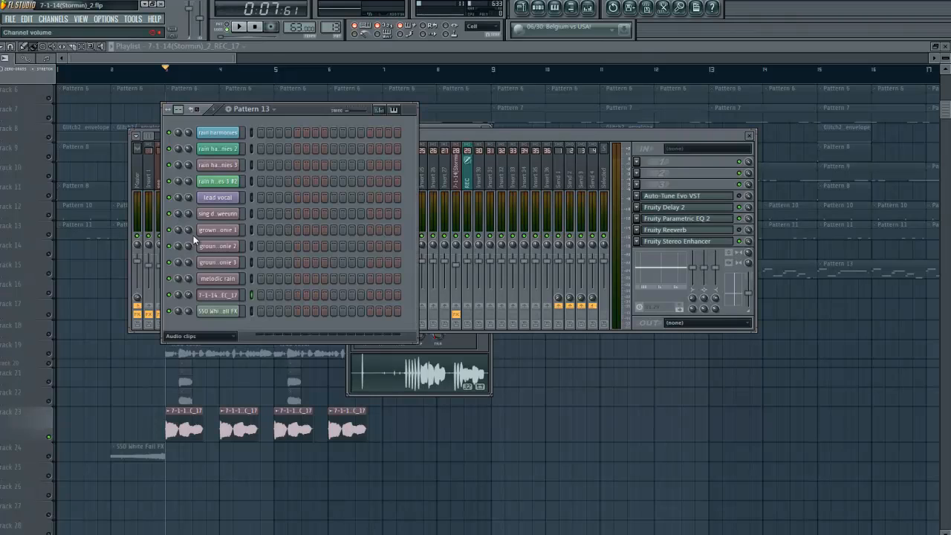
- Play the soloed track 23 clips again from bar 3 and review their mixer effects, then return playback to the start
{"action": "left_click", "coordinate": [242, 27]}
{"action": "left_click", "coordinate": [264, 49]}
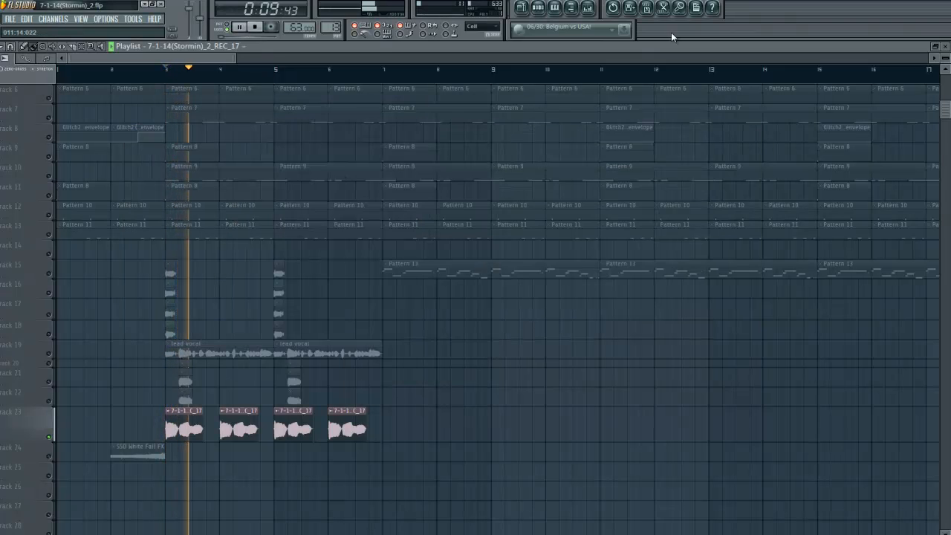
{"action": "left_click", "coordinate": [588, 8]}
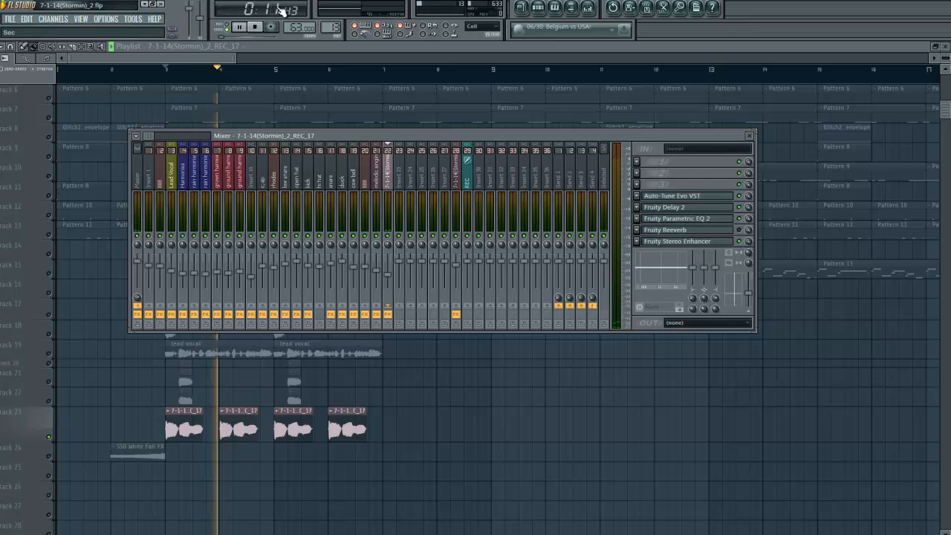
{"action": "left_click", "coordinate": [257, 28]}
{"action": "left_click", "coordinate": [260, 47]}
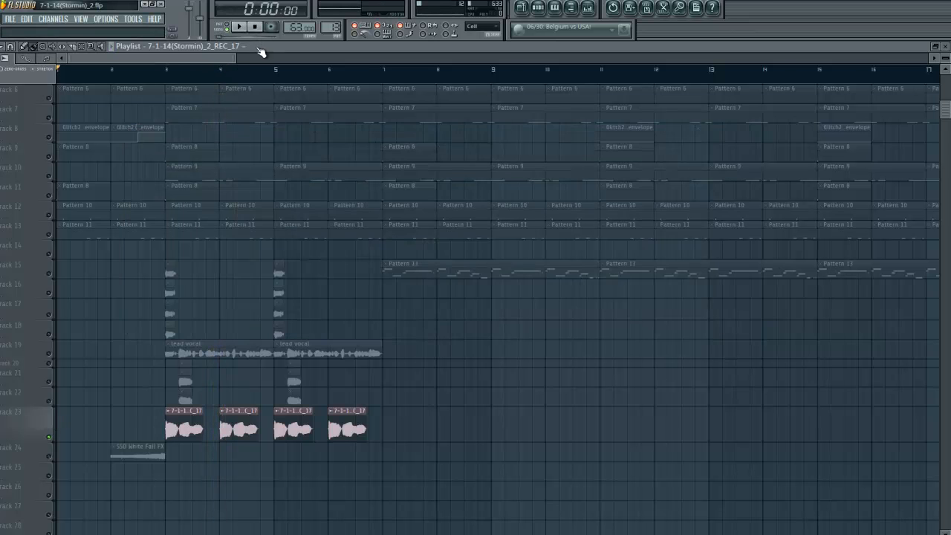
- Unmute track 8 and tracks 15 to 22 alongside track 23 and play them from bar 3
{"action": "scroll", "coordinate": [69, 201], "scroll_direction": "up", "scroll_amount": 3}
{"action": "left_click", "coordinate": [50, 200]}
{"action": "scroll", "coordinate": [433, 251], "scroll_direction": "down", "scroll_amount": 2}
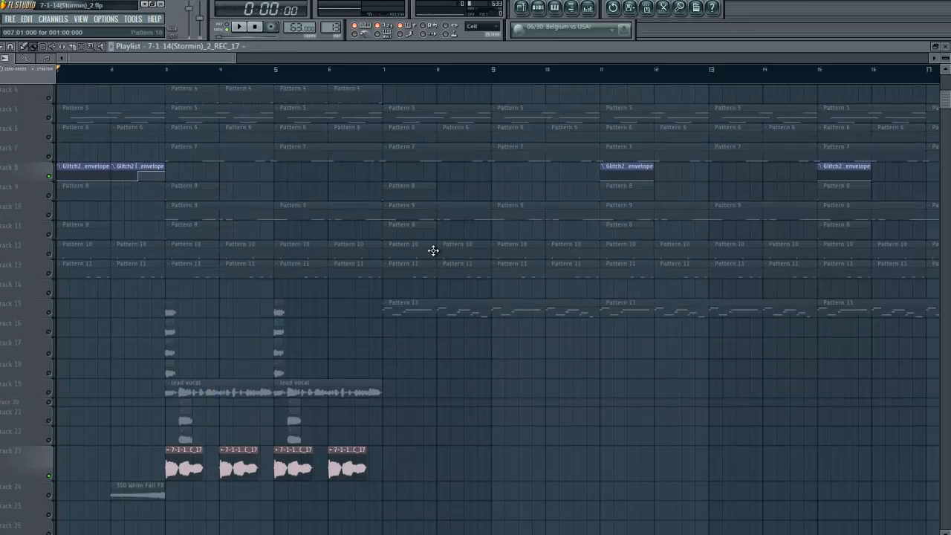
{"action": "left_click_drag", "start_coordinate": [49, 422], "coordinate": [51, 292]}
{"action": "left_click", "coordinate": [166, 71]}
{"action": "key", "text": "space"}
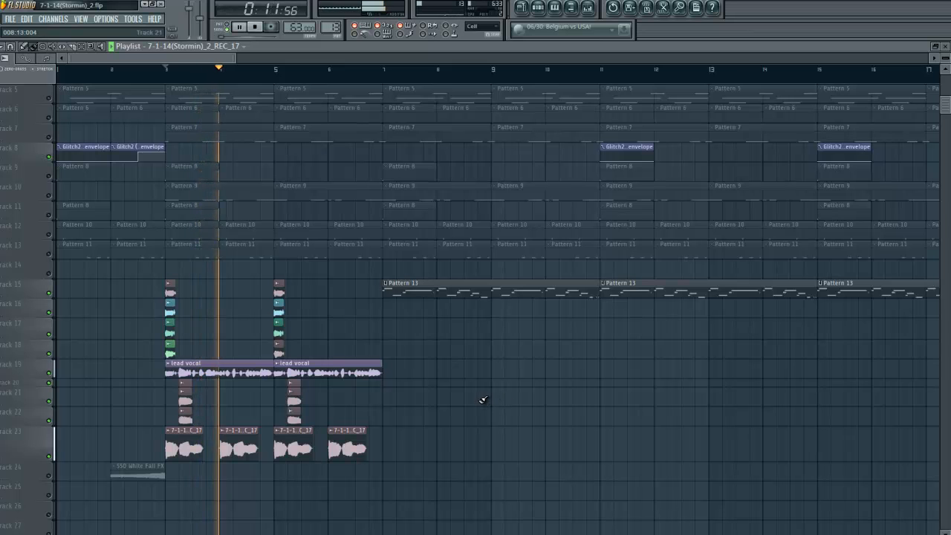
- Mute and unmute track 15 during playback, leave it muted, and stop playback
{"action": "left_click", "coordinate": [53, 295]}
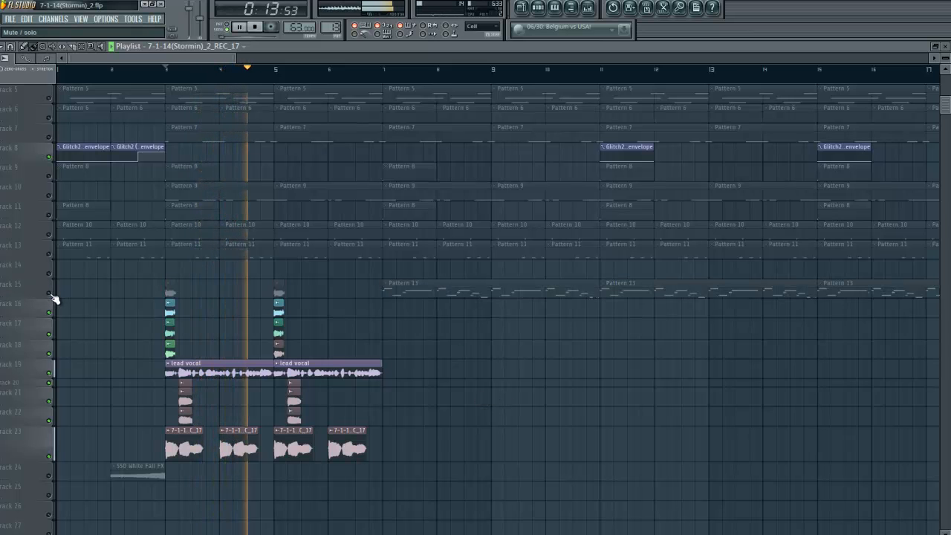
{"action": "left_click", "coordinate": [53, 295]}
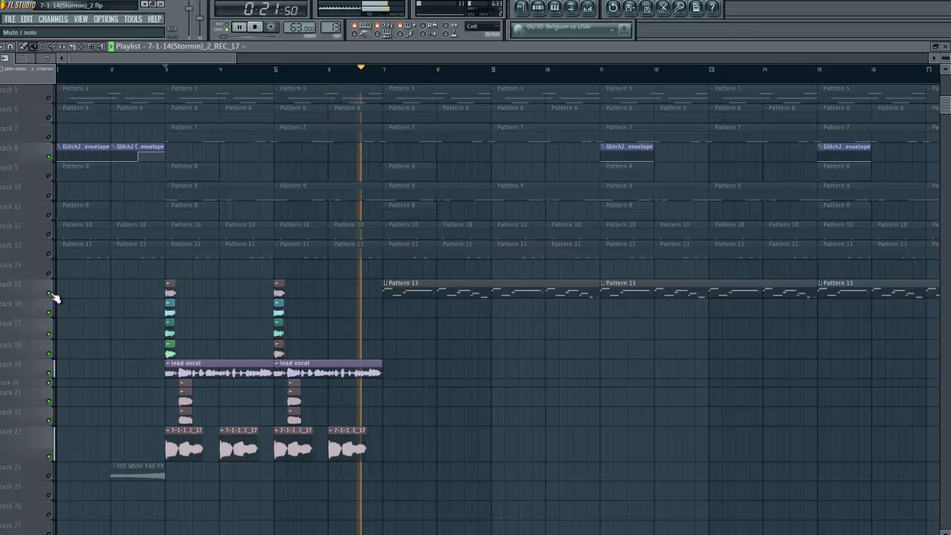
{"action": "left_click", "coordinate": [51, 293]}
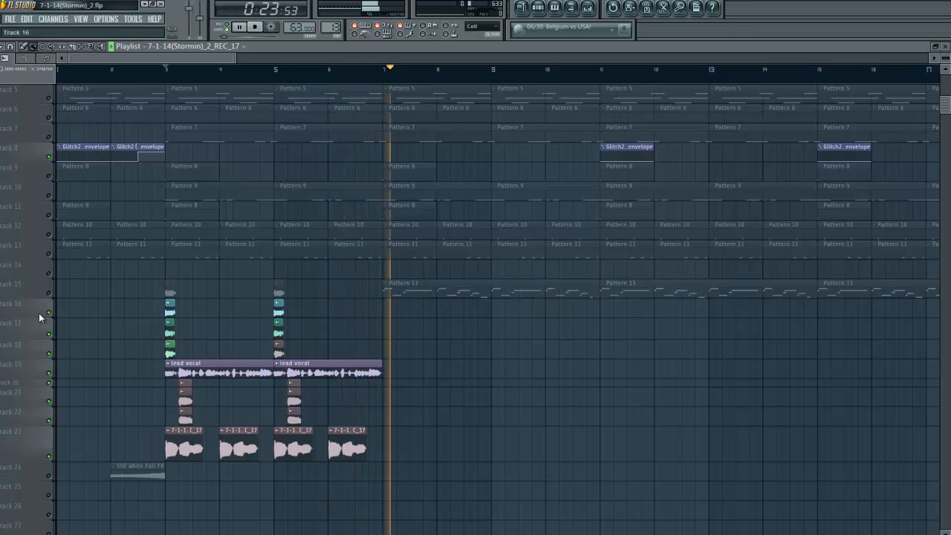
{"action": "key", "text": "space"}
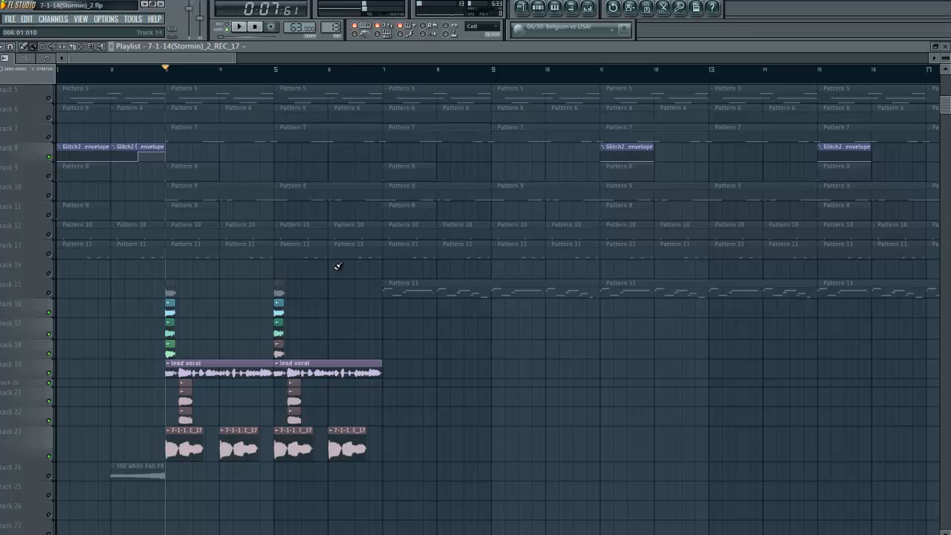
- Open the lead vocal's mixer channel and examine the settings of its Fruity Delay 2
{"action": "double_click", "coordinate": [248, 364]}
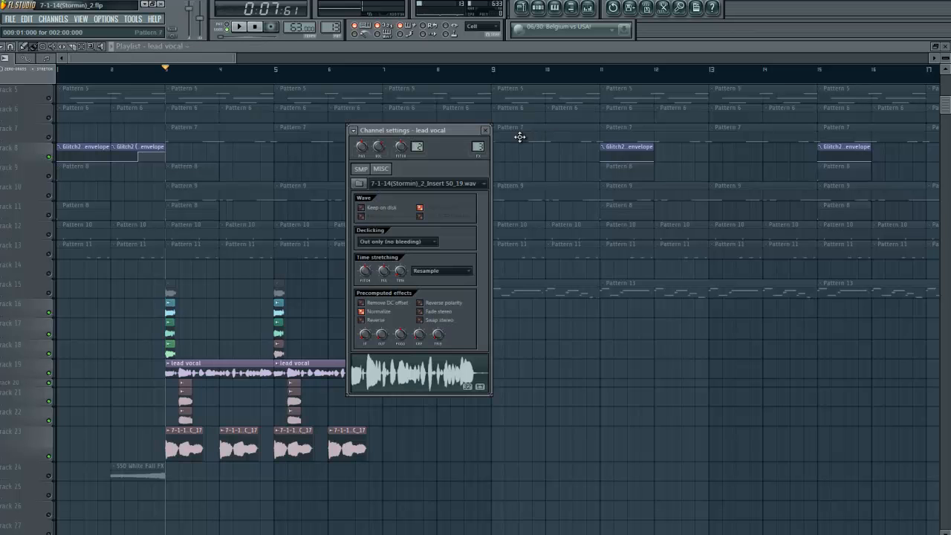
{"action": "left_click", "coordinate": [587, 7]}
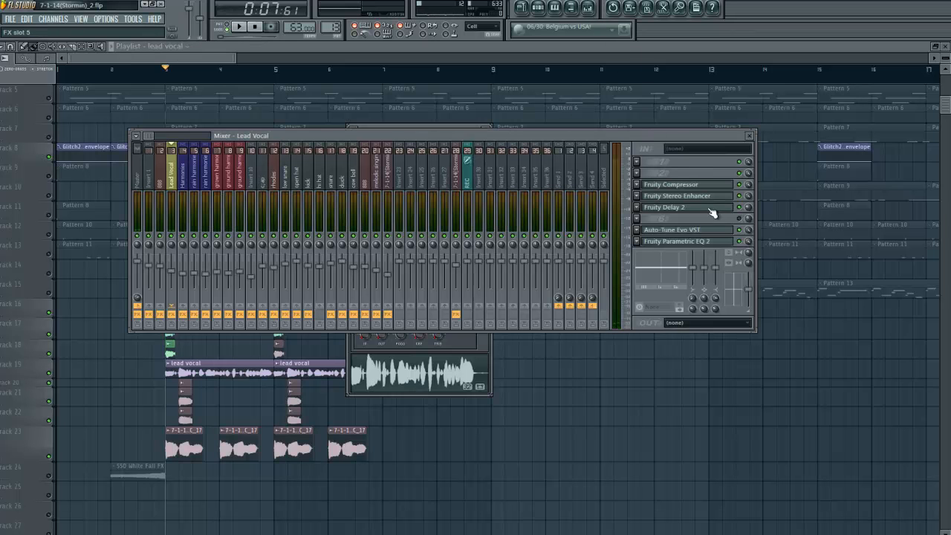
{"action": "left_click", "coordinate": [679, 210]}
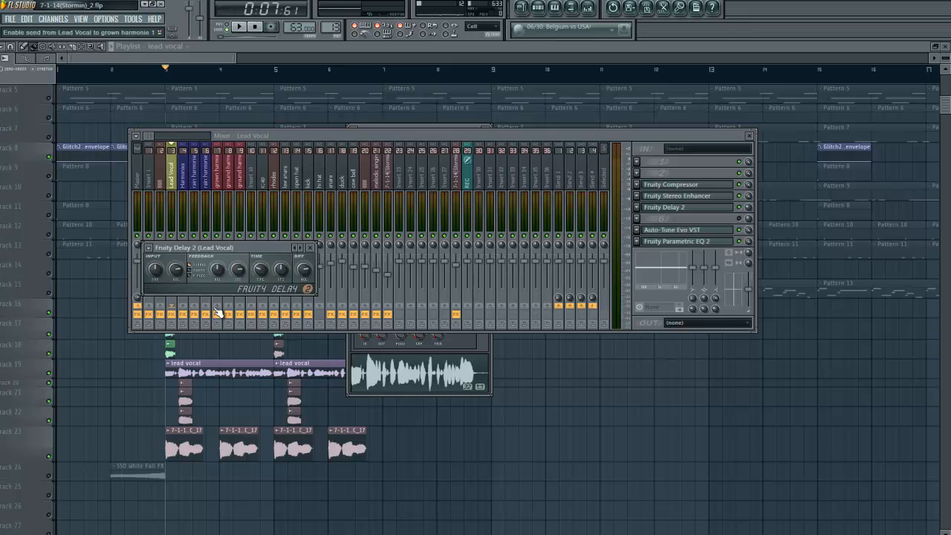
{"action": "key", "text": "F12"}
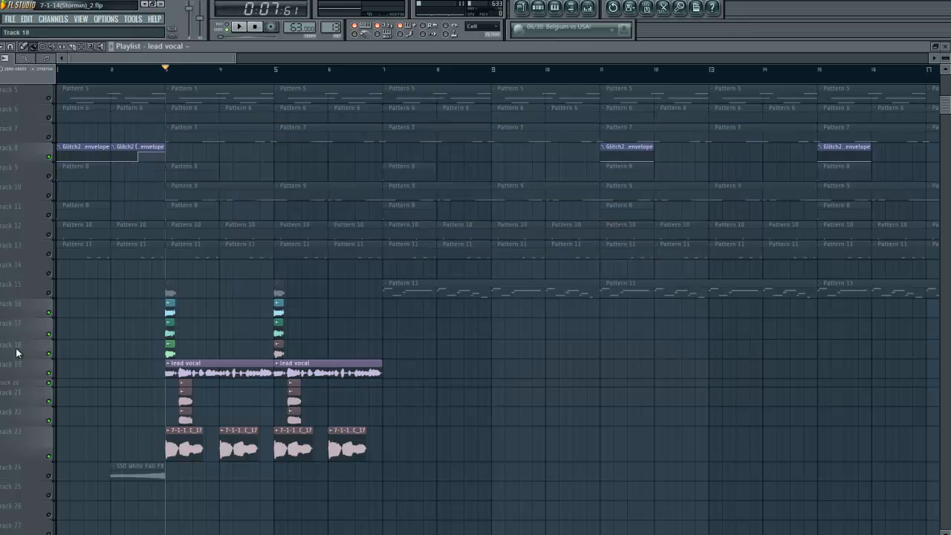
{"action": "right_click", "coordinate": [169, 328]}
{"action": "key", "text": "Escape"}
{"action": "right_click", "coordinate": [171, 305]}
{"action": "key", "text": "Escape"}
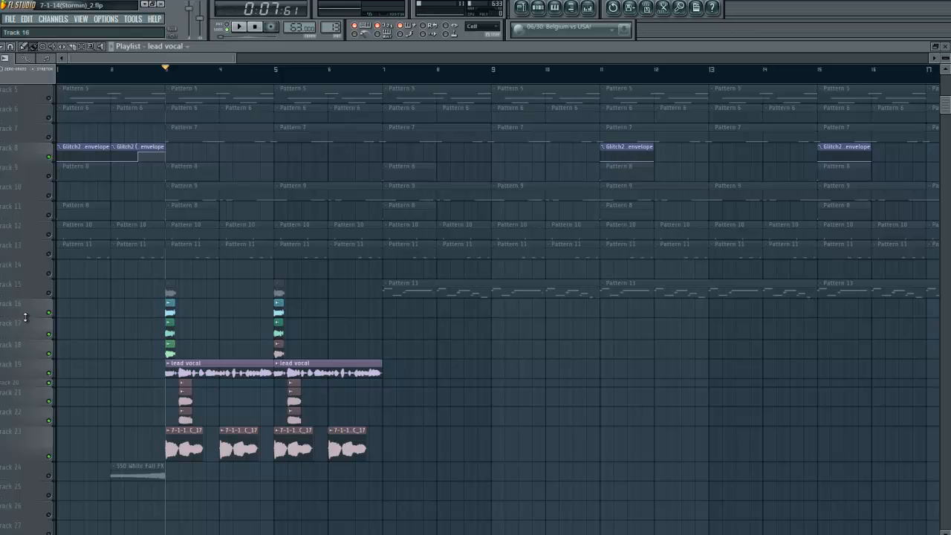
- Enlarge track 16 and examine the Fruity Delay Bank on the rain harmonies' mixer channel, then close both windows
{"action": "left_click_drag", "start_coordinate": [25, 317], "coordinate": [26, 336]}
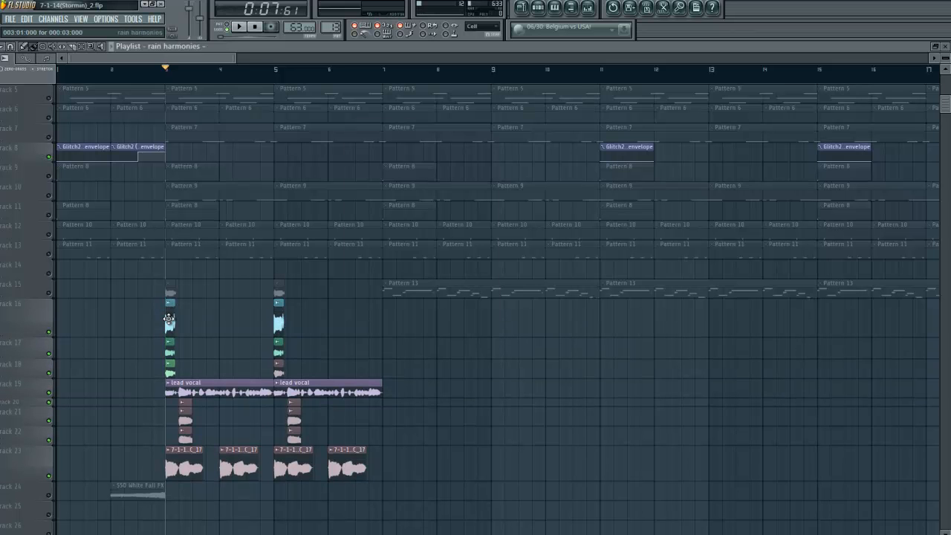
{"action": "double_click", "coordinate": [170, 321]}
{"action": "left_click", "coordinate": [586, 7]}
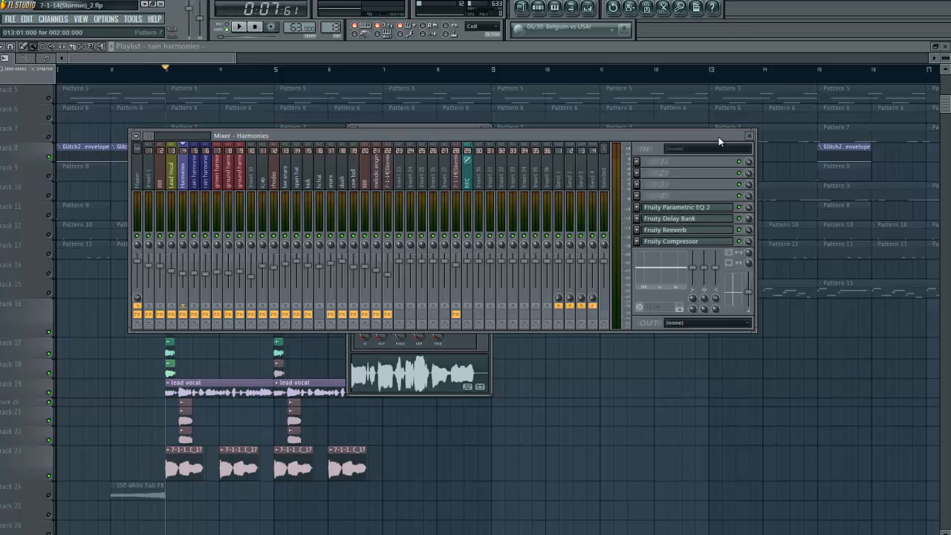
{"action": "left_click", "coordinate": [680, 221]}
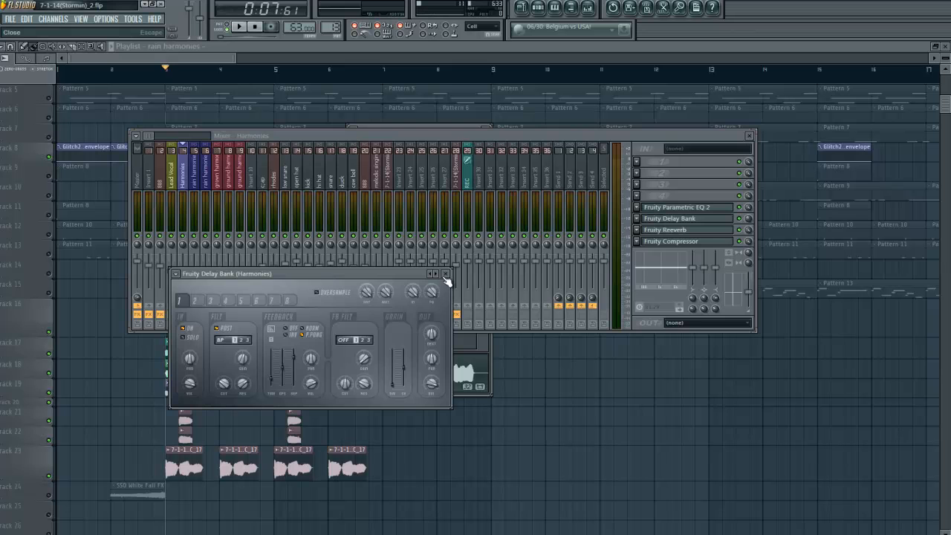
{"action": "left_click", "coordinate": [445, 274]}
{"action": "left_click", "coordinate": [749, 137]}
{"action": "left_click_drag", "start_coordinate": [222, 58], "coordinate": [208, 75]}
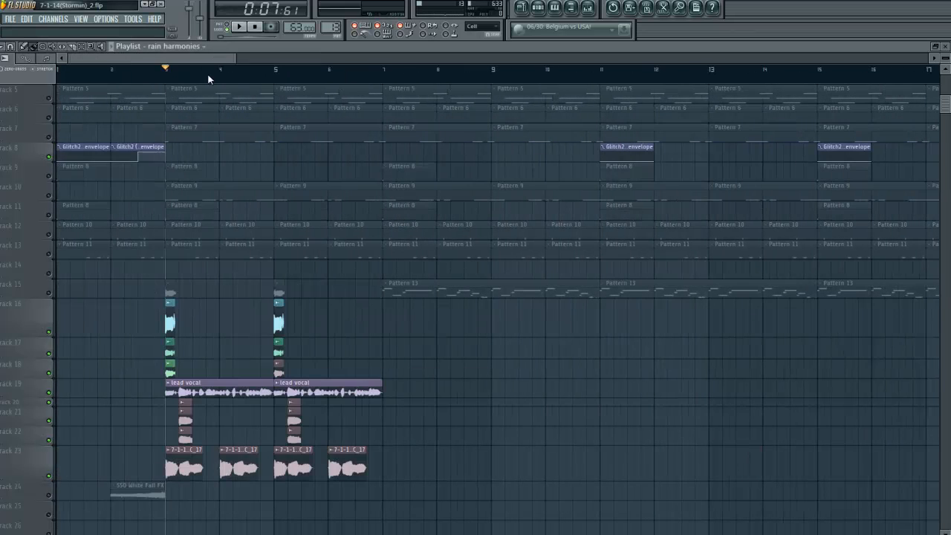
- Unmute all playlist tracks and play the full arrangement from bar 1 while viewing all its tracks, then stop playback
{"action": "right_click", "coordinate": [50, 100]}
{"action": "right_click", "coordinate": [50, 100]}
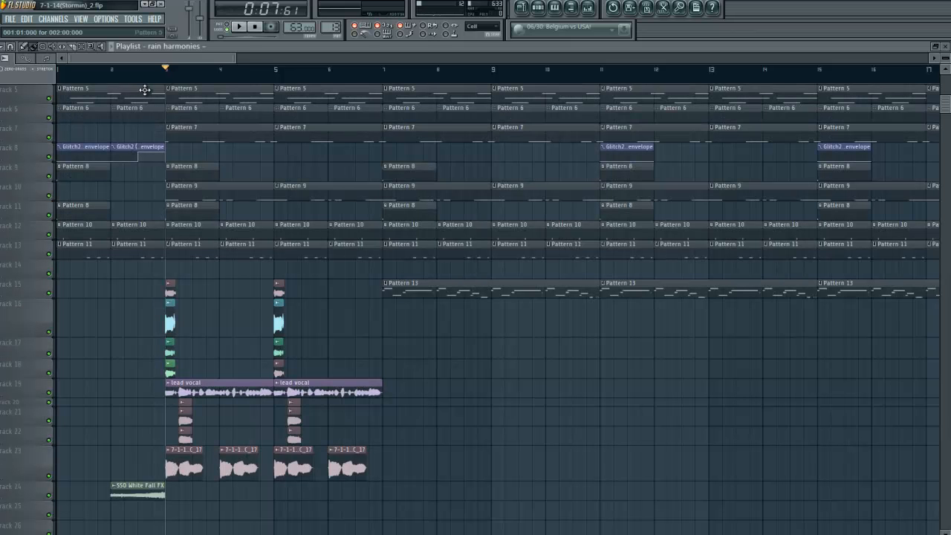
{"action": "left_click_drag", "start_coordinate": [165, 69], "coordinate": [1, 69]}
{"action": "left_click", "coordinate": [239, 28]}
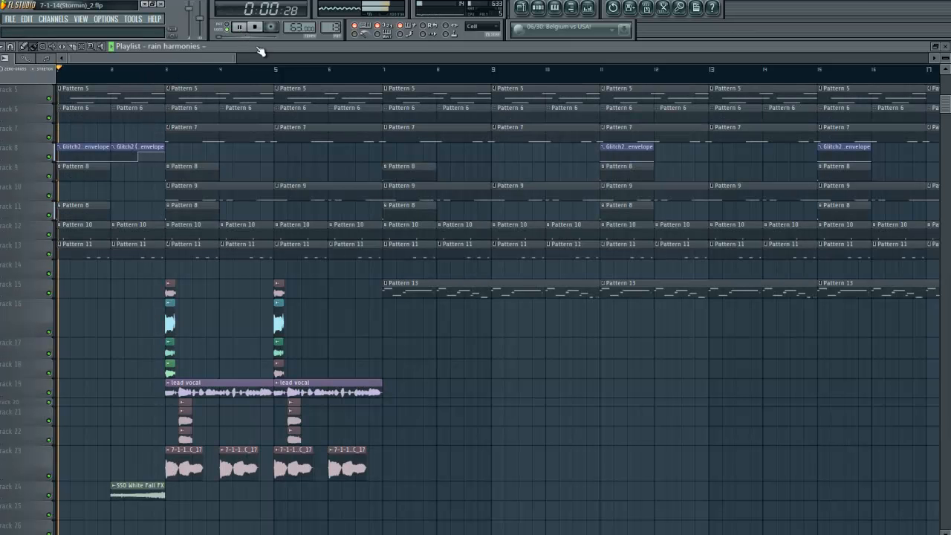
{"action": "scroll", "coordinate": [639, 195], "scroll_direction": "up", "scroll_amount": 4}
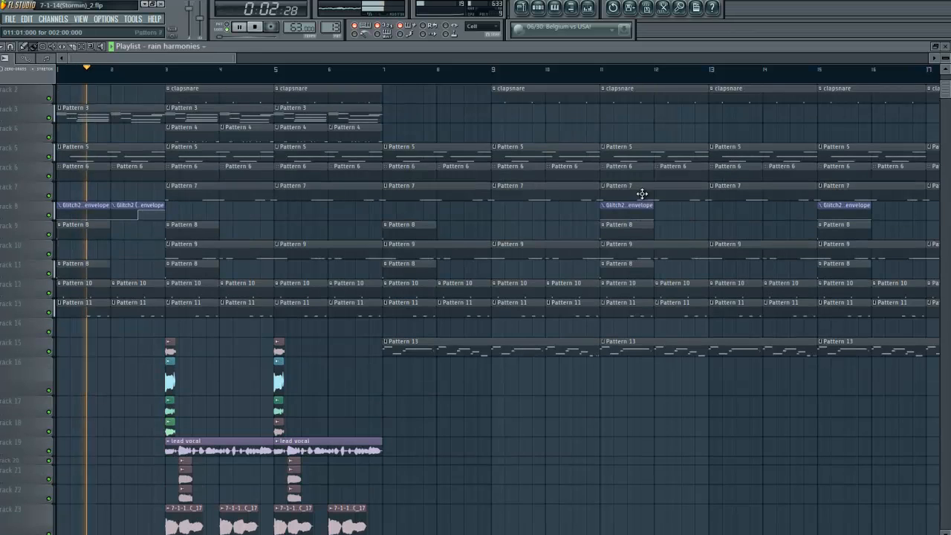
{"action": "left_click_drag", "start_coordinate": [945, 529], "coordinate": [945, 534]}
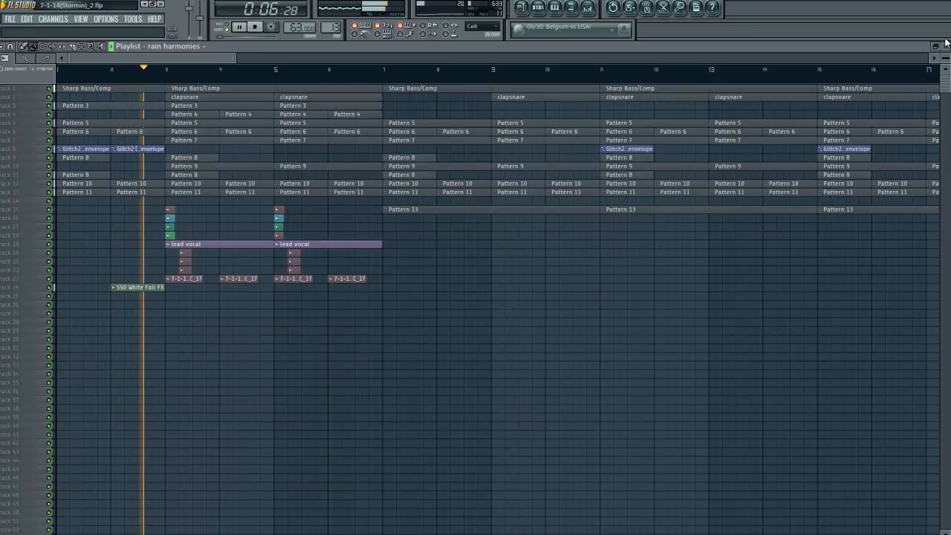
{"action": "left_click_drag", "start_coordinate": [25, 79], "coordinate": [25, 31]}
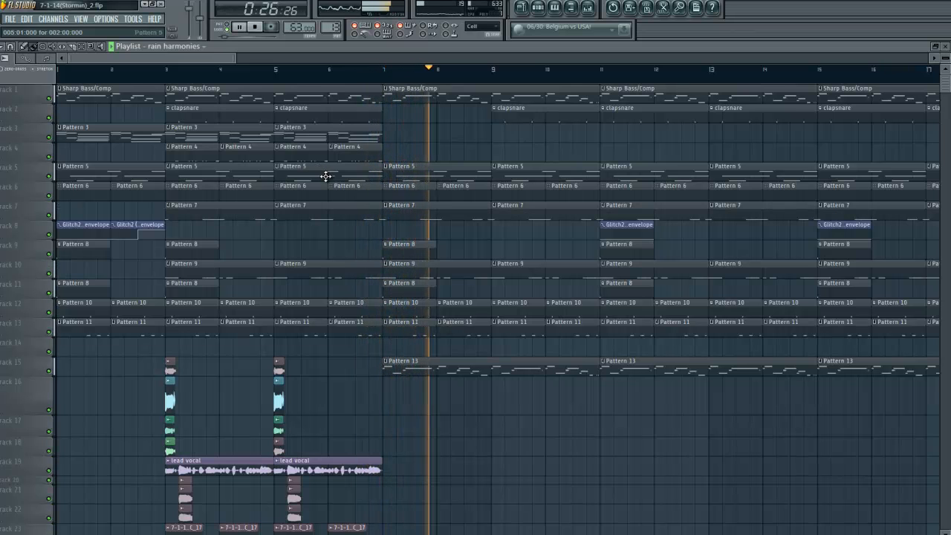
{"action": "key", "text": "space"}
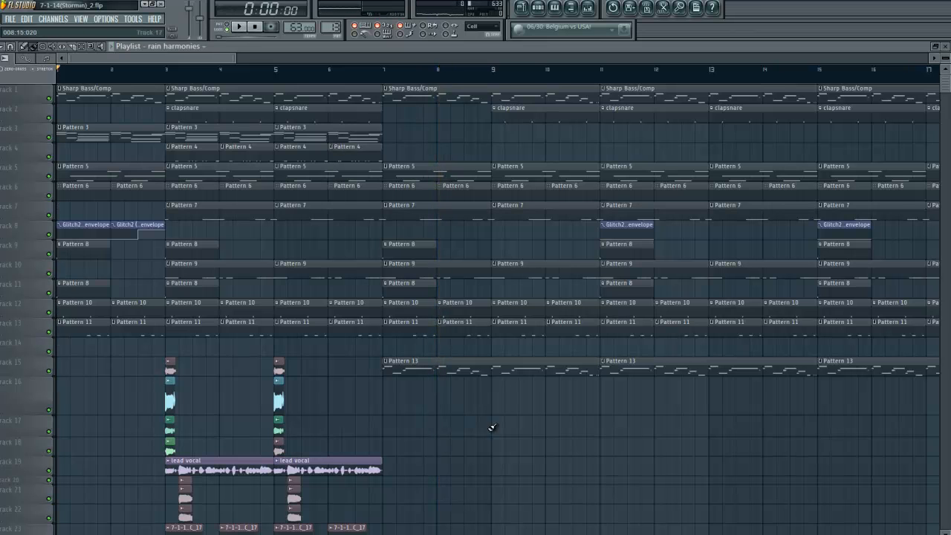
- Move the song position to bar 7, then close the playlist and the rain harmonies channel settings
{"action": "left_click", "coordinate": [383, 76]}
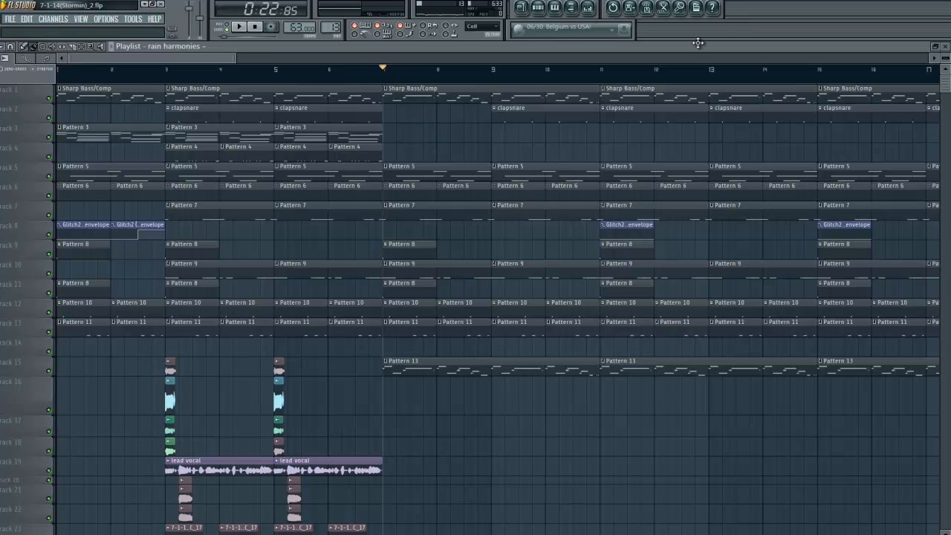
{"action": "left_click", "coordinate": [946, 47]}
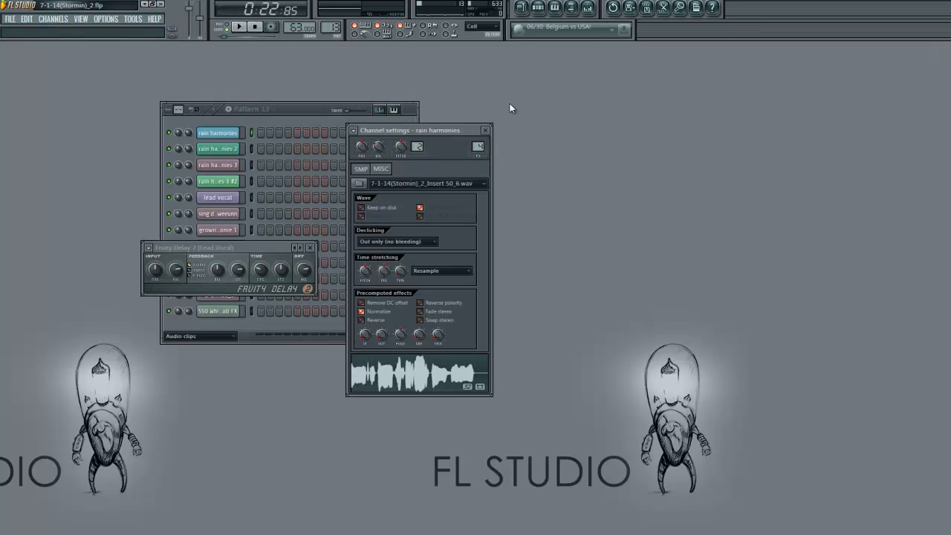
{"action": "left_click", "coordinate": [487, 131]}
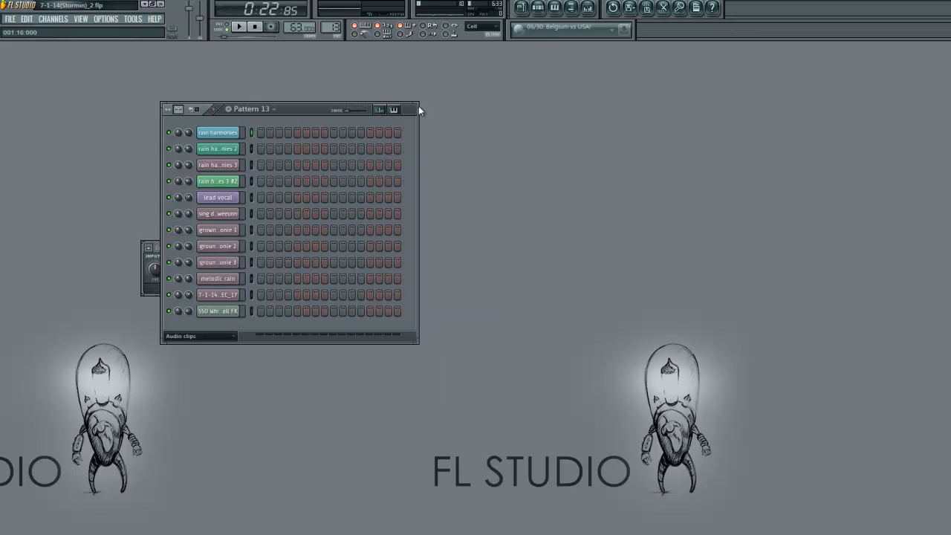
- Replace the channel rack with the mixer and examine the Fruity Free Filter on the 808 channel at insert 20
{"action": "left_click", "coordinate": [538, 8]}
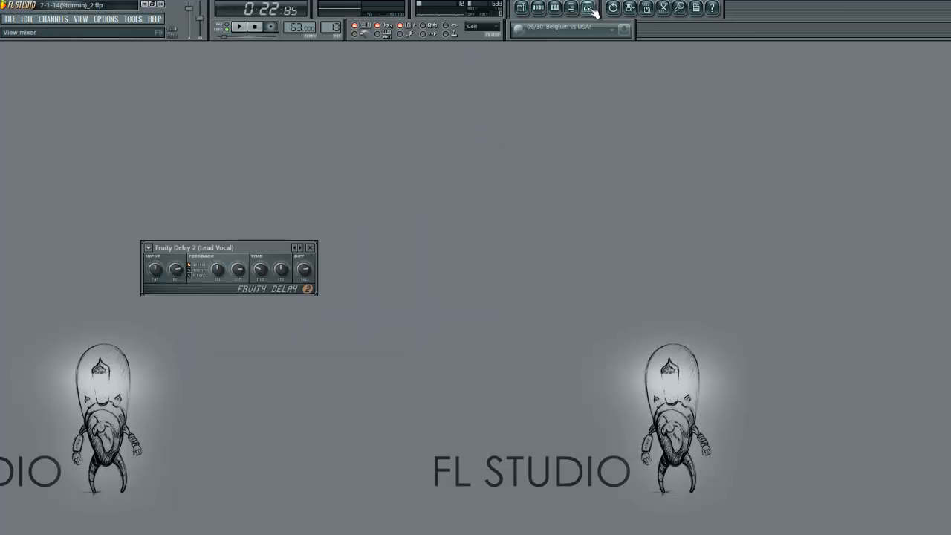
{"action": "left_click", "coordinate": [588, 9]}
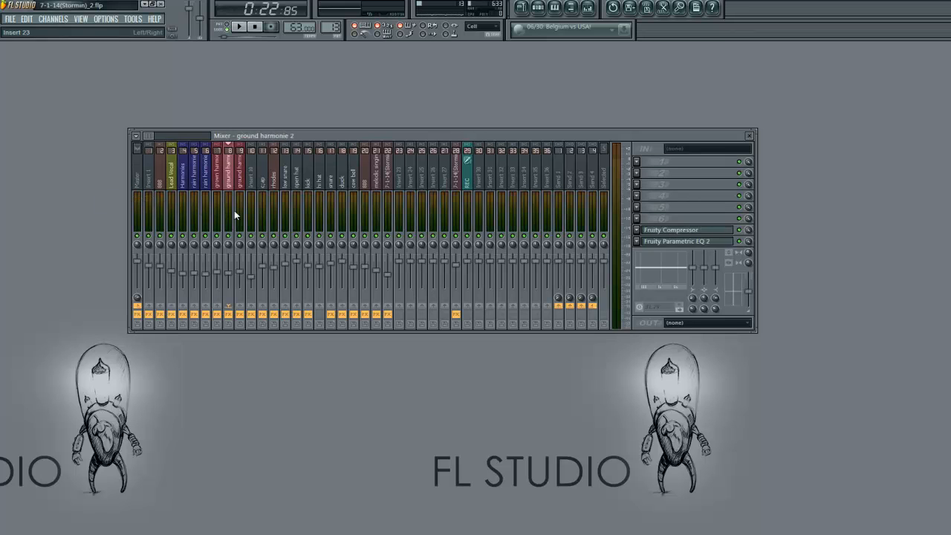
{"action": "left_click", "coordinate": [496, 220]}
{"action": "left_click_drag", "start_coordinate": [496, 219], "coordinate": [363, 223]}
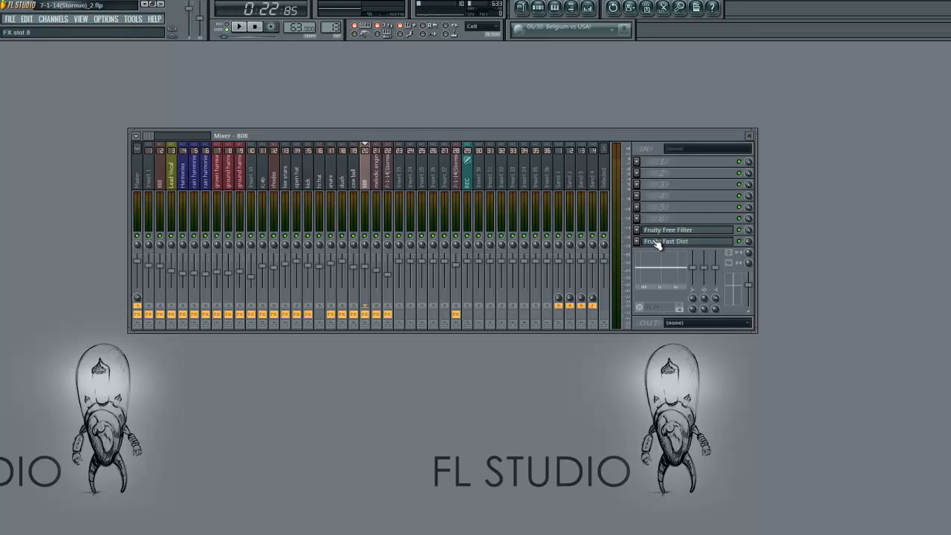
{"action": "left_click", "coordinate": [685, 232]}
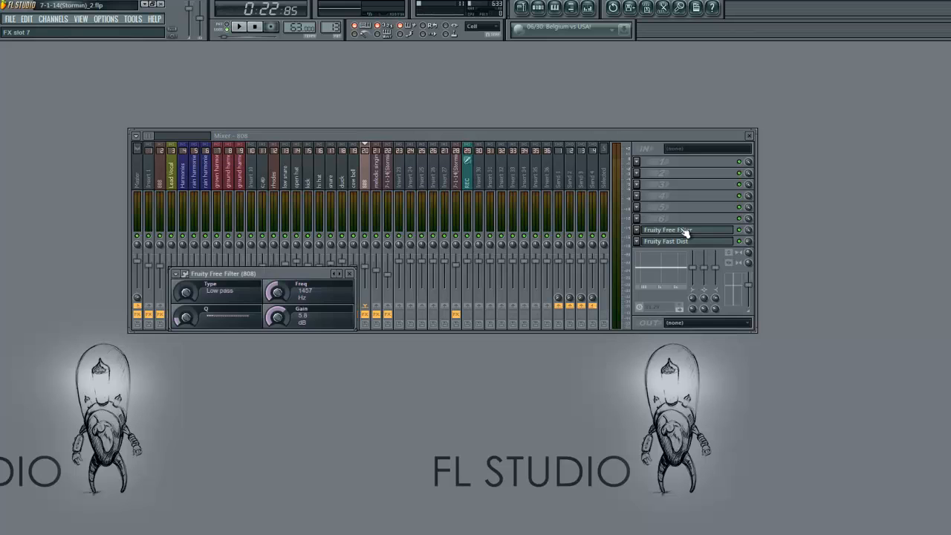
{"action": "left_click", "coordinate": [673, 231]}
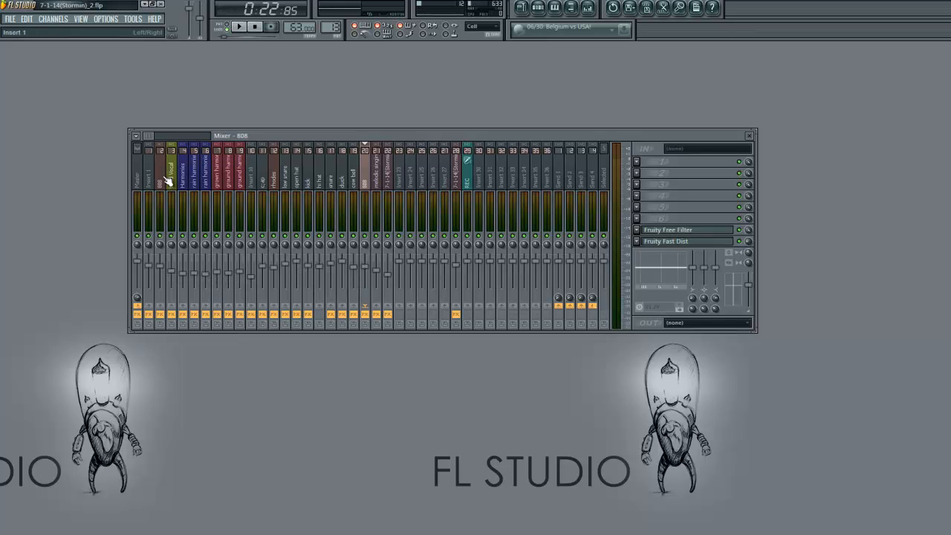
- Examine the master channel's effect slots, then close the mixer and the lead vocal's Fruity Delay 2 window
{"action": "left_click", "coordinate": [138, 177]}
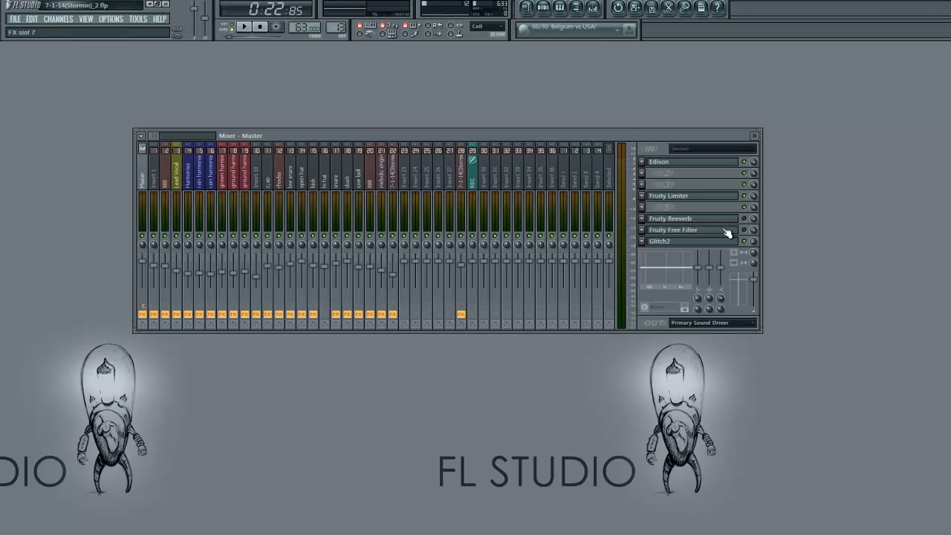
{"action": "left_click", "coordinate": [754, 136]}
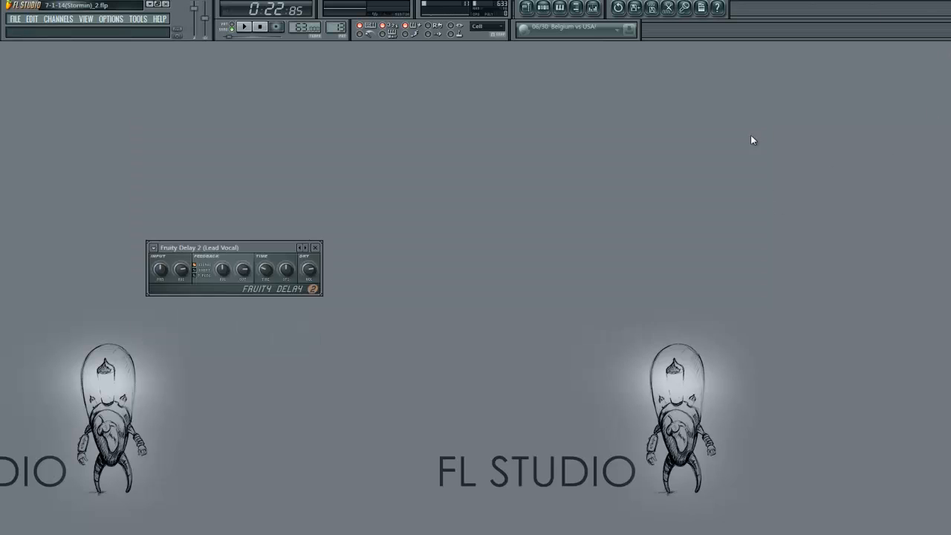
{"action": "left_click", "coordinate": [315, 247]}
- Reopen the playlist and review the arrangement from its opening bars through about bar 21
{"action": "left_click", "coordinate": [527, 7]}
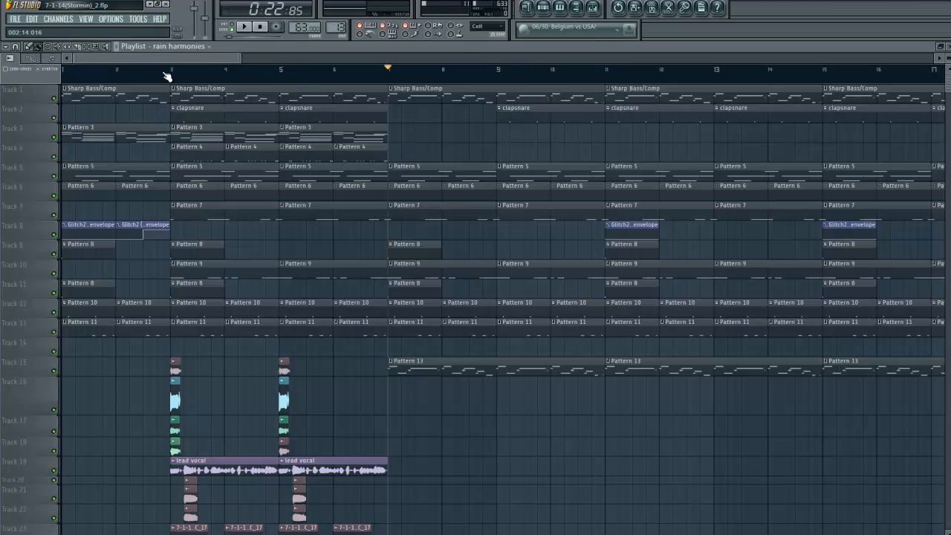
{"action": "mouse_move", "coordinate": [172, 70]}
{"action": "left_mouse_down"}
{"action": "mouse_move", "coordinate": [250, 68]}
{"action": "mouse_move", "coordinate": [319, 82]}
{"action": "mouse_move", "coordinate": [374, 67]}
{"action": "mouse_move", "coordinate": [389, 87]}
{"action": "left_mouse_up"}
{"action": "left_click_drag", "start_coordinate": [236, 60], "coordinate": [199, 60]}
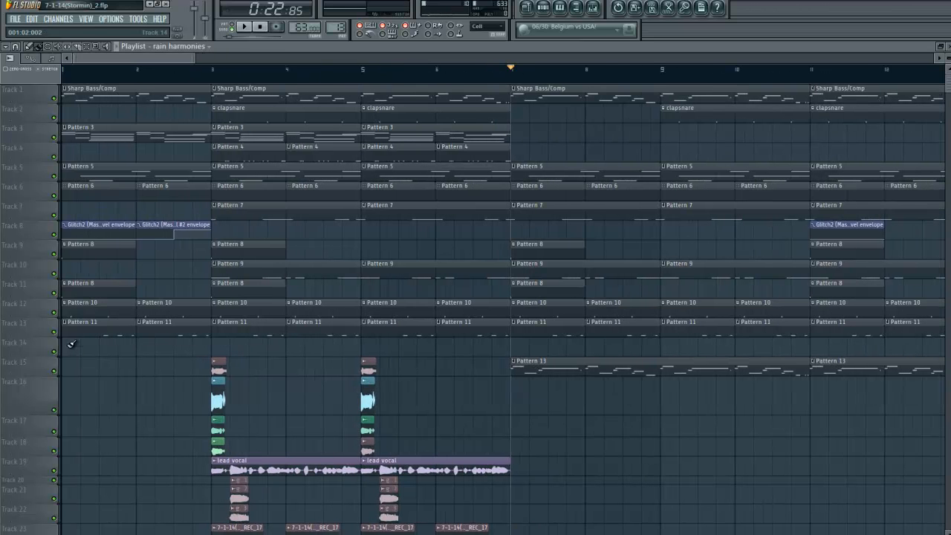
{"action": "left_click_drag", "start_coordinate": [192, 59], "coordinate": [282, 59]}
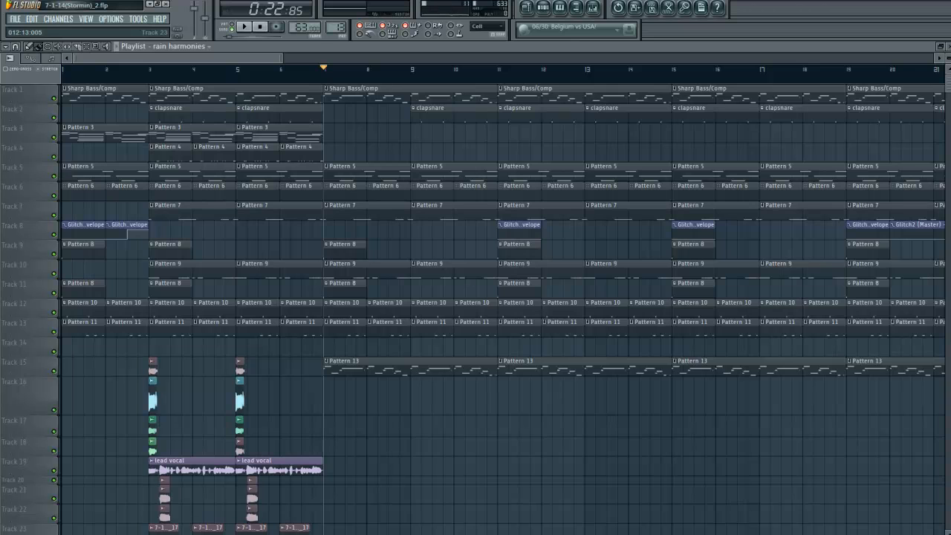
{"action": "mouse_move", "coordinate": [586, 534]}
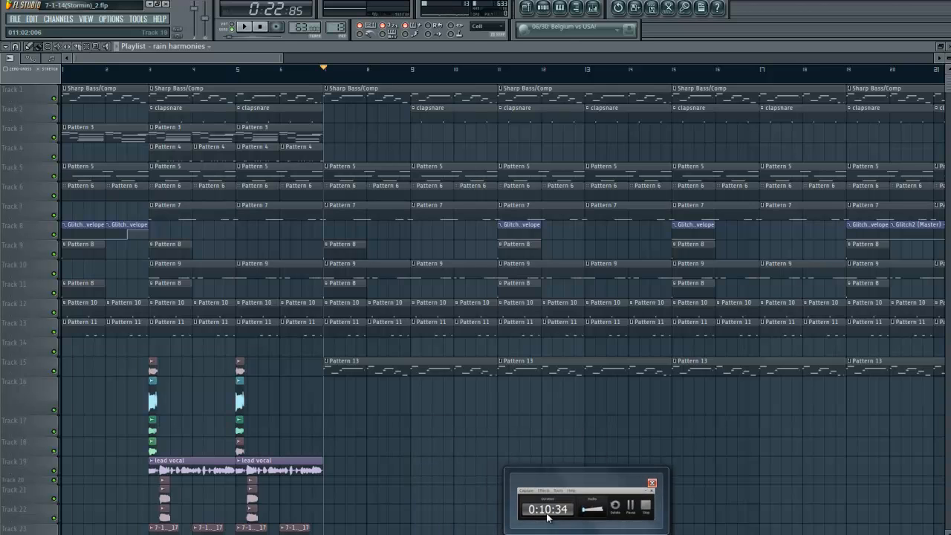
{"action": "mouse_move", "coordinate": [556, 499]}
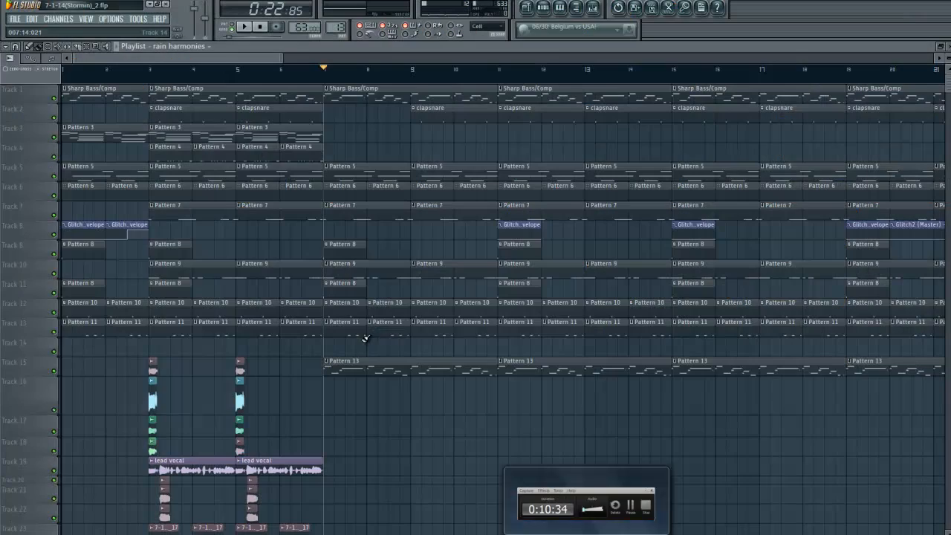
{"action": "left_click", "coordinate": [576, 514]}
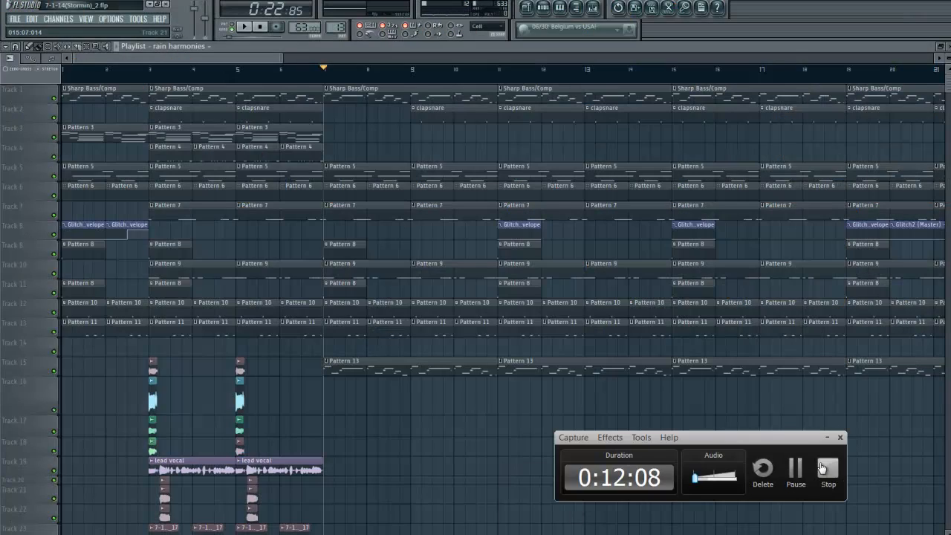